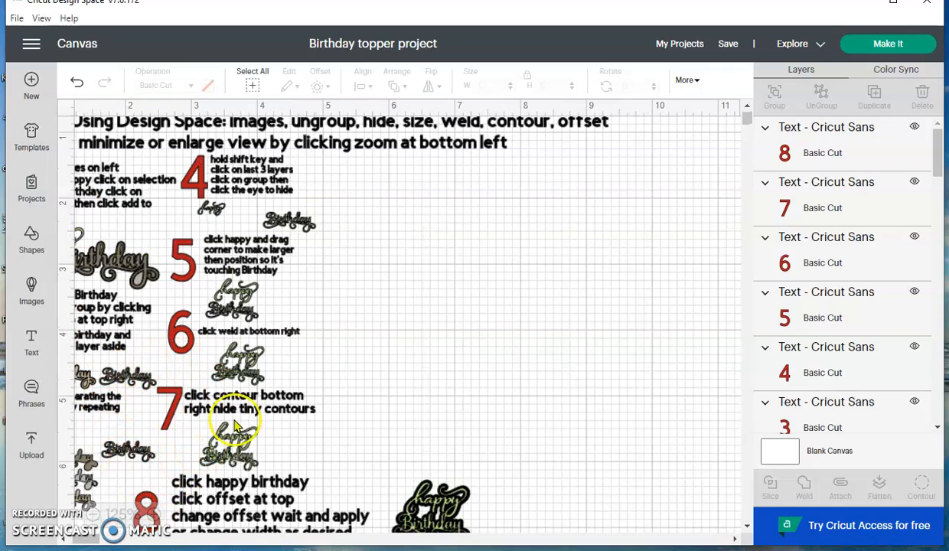
Search the image library for "happy"
click(73, 541)
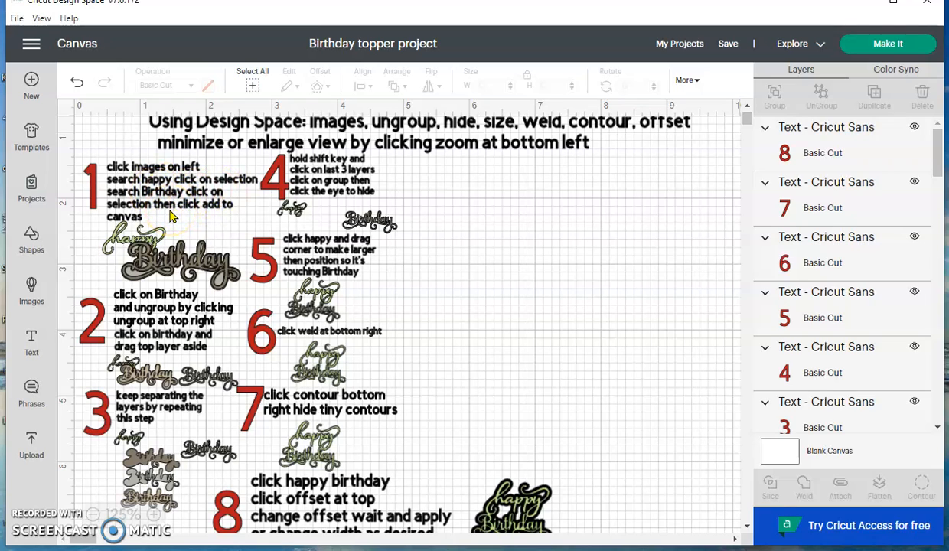
click(31, 290)
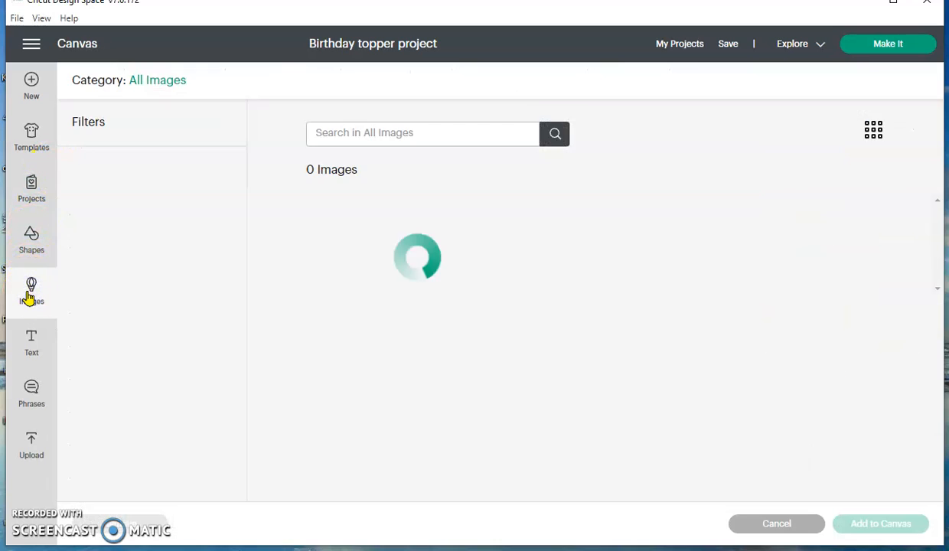
click(480, 139)
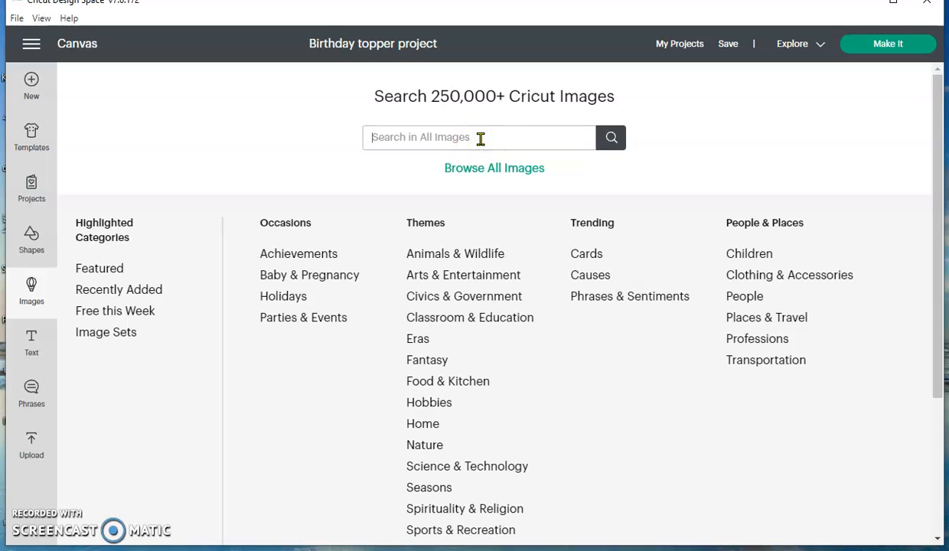
key(Return)
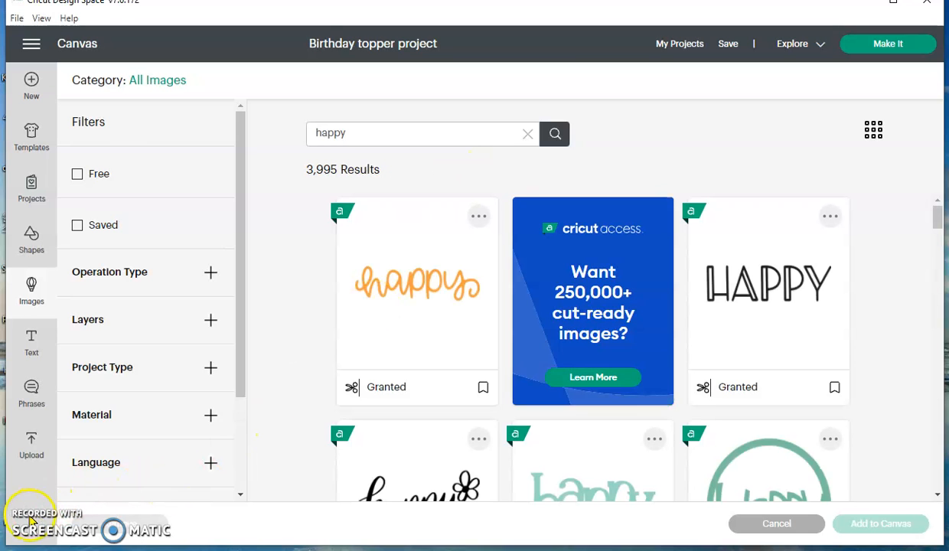
Find and select the light green script "happy" image with the long swirl among the search results
click(618, 193)
scroll(604, 226, down, 5)
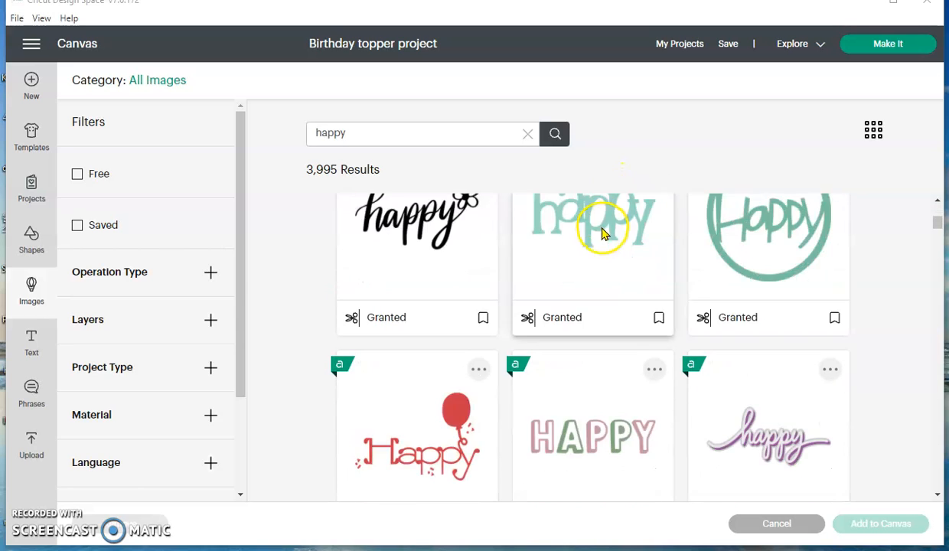
scroll(599, 250, down, 2)
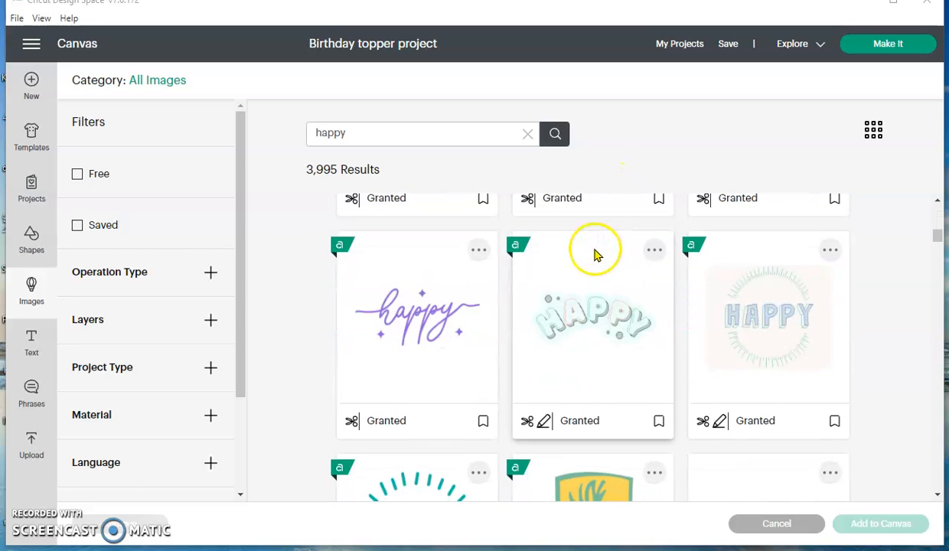
scroll(596, 254, down, 3)
scroll(593, 262, down, 10)
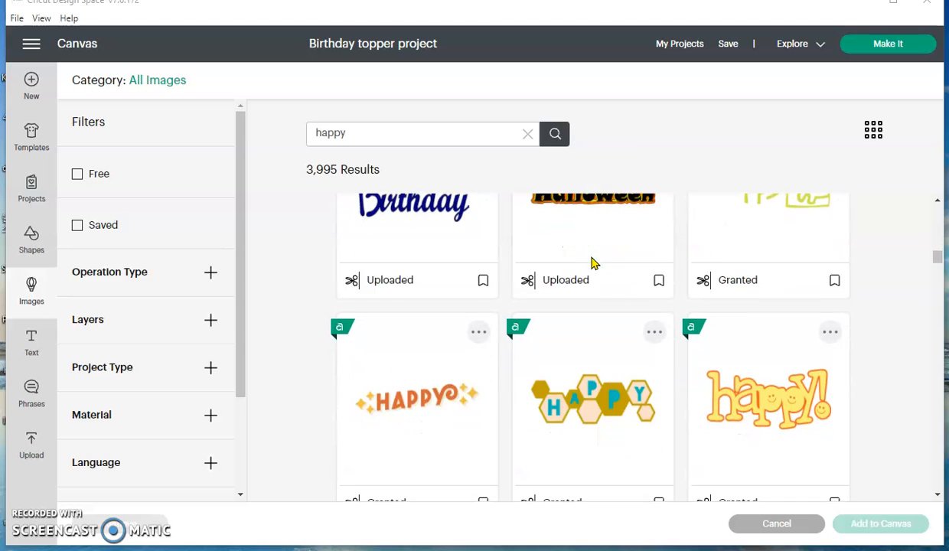
scroll(593, 263, down, 10)
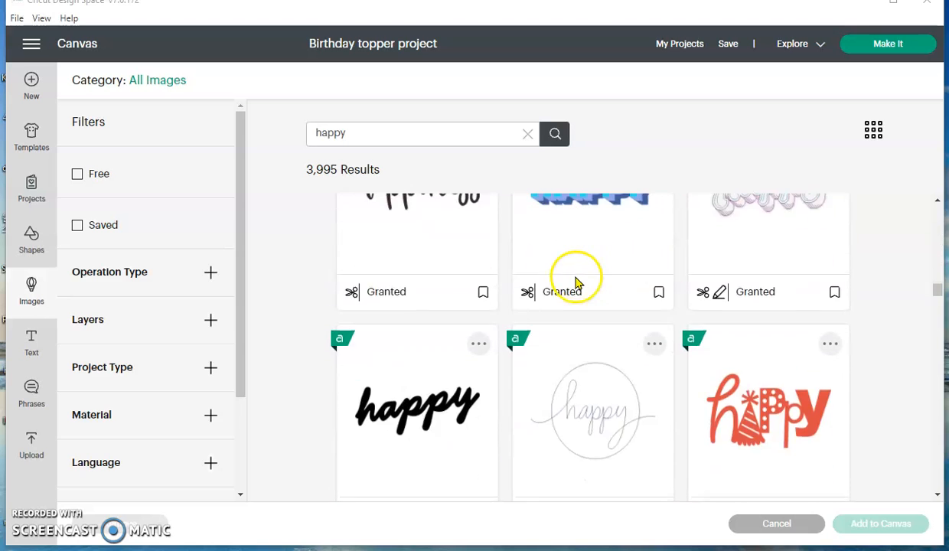
scroll(577, 283, down, 10)
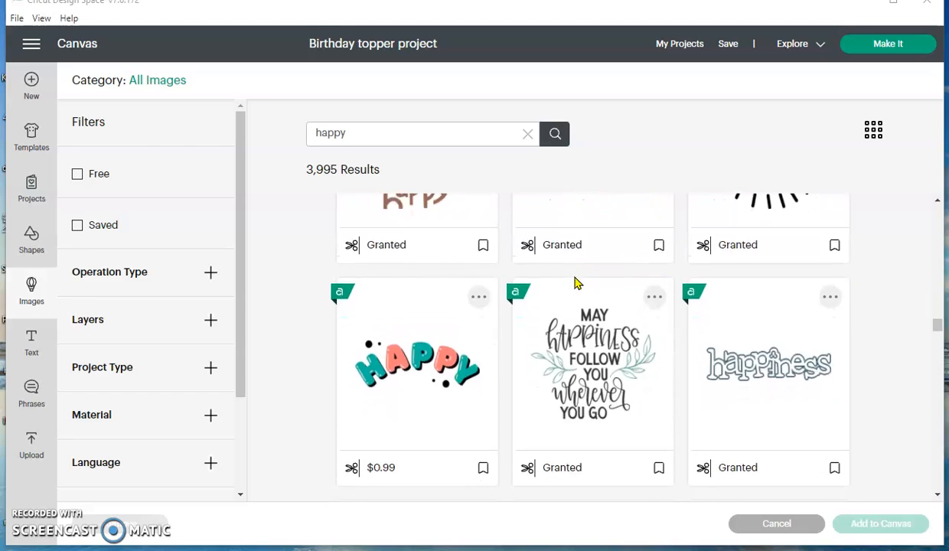
click(624, 259)
scroll(624, 259, up, 2)
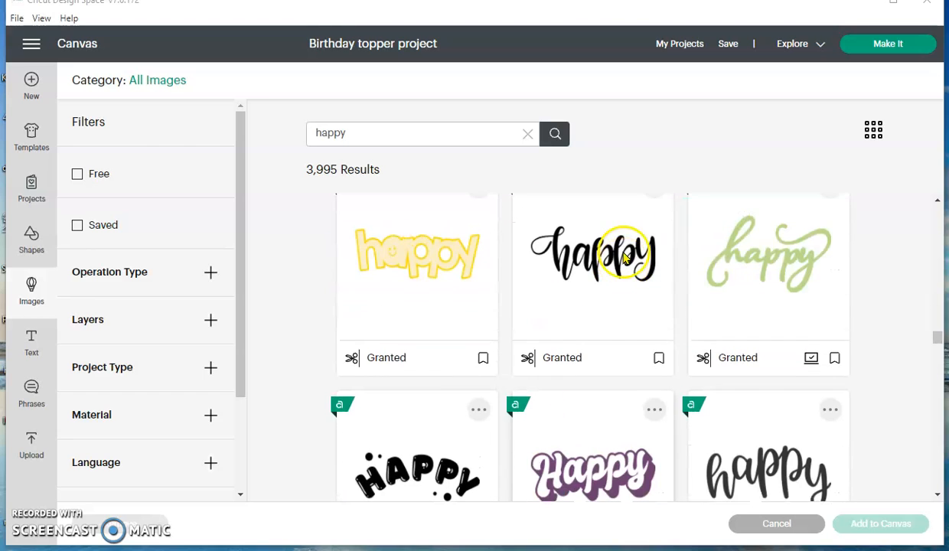
click(766, 254)
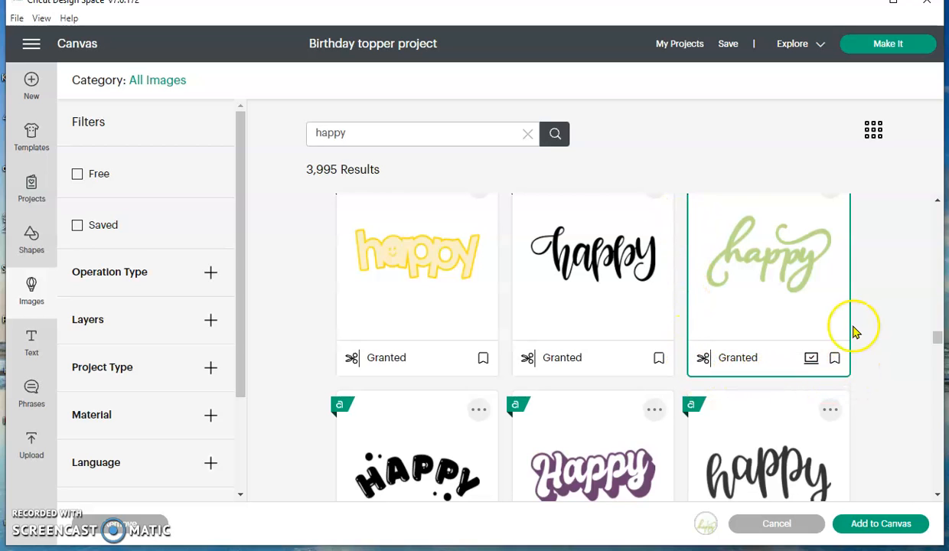
Search the image library for "Birthday" and also select the brown layered script Birthday image
click(365, 132)
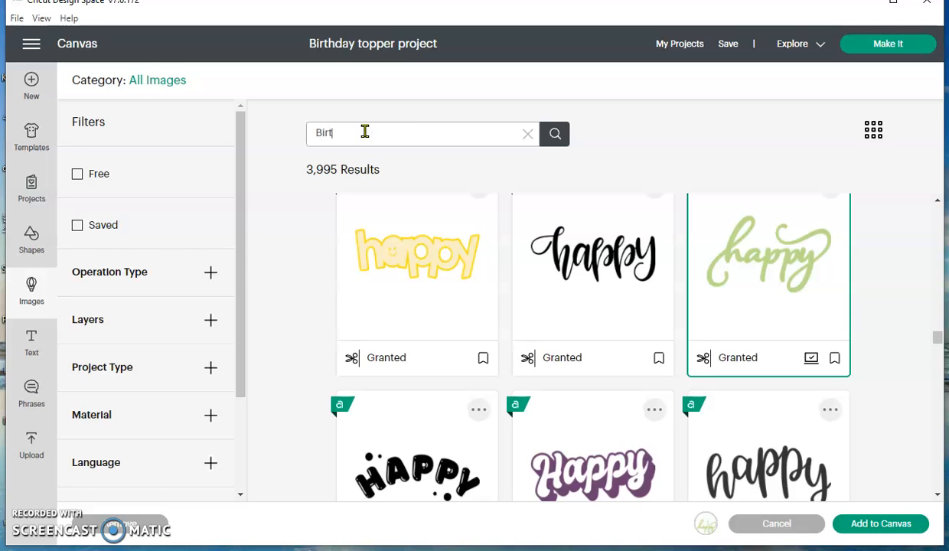
click(559, 138)
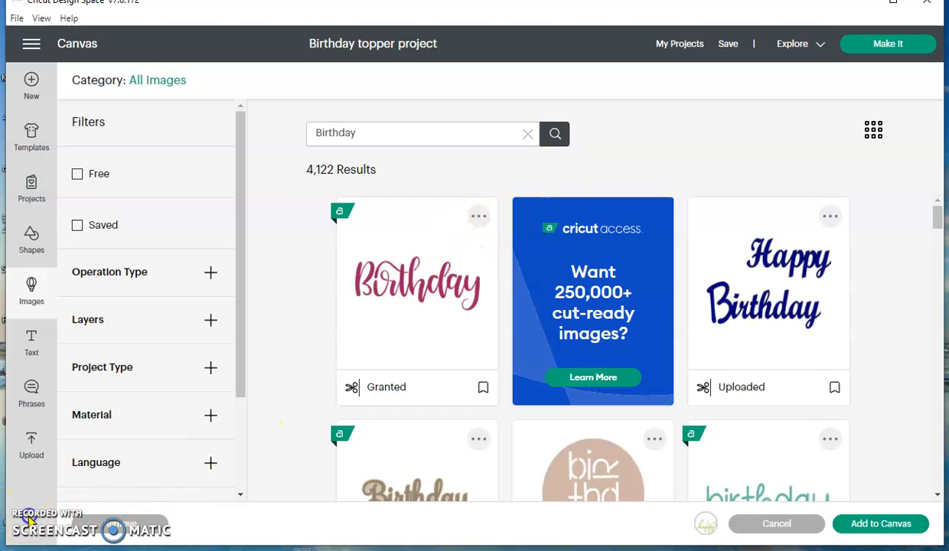
scroll(475, 348, down, 2)
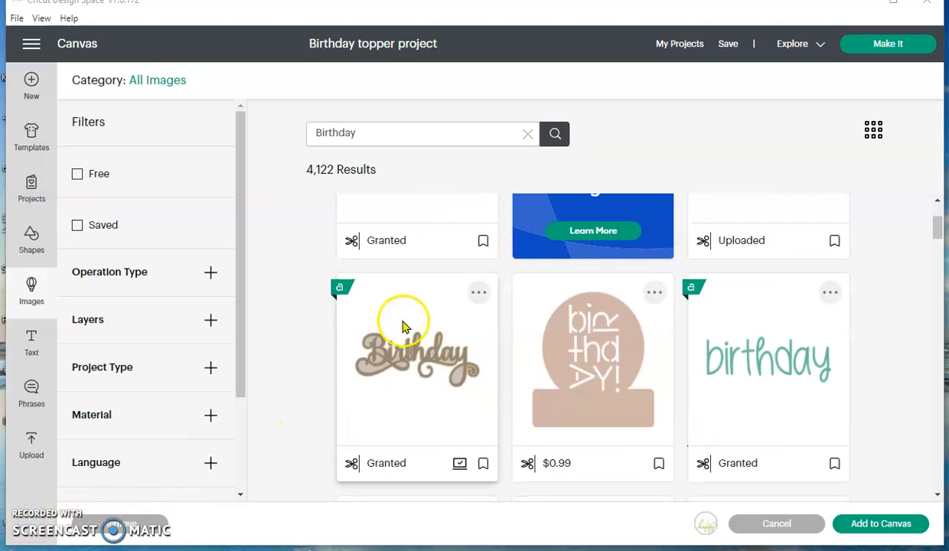
click(383, 316)
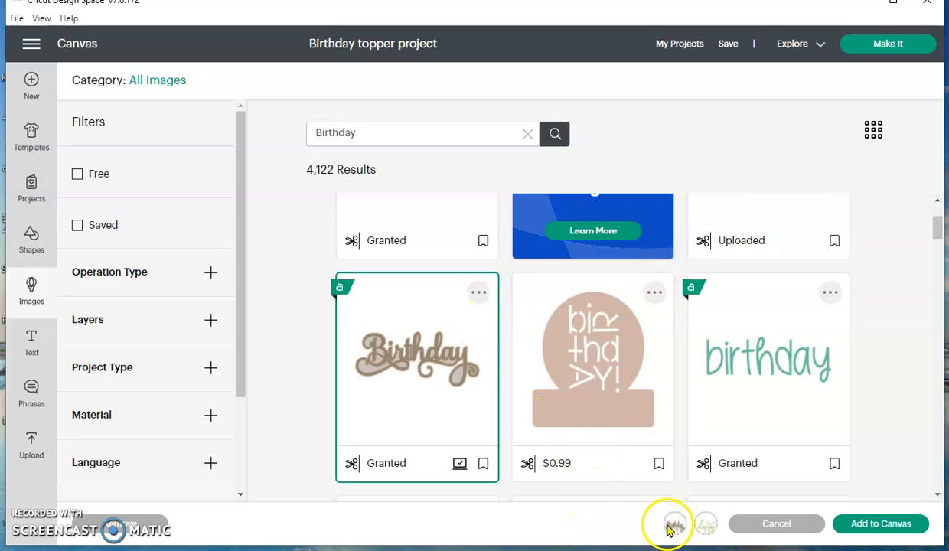
Add both selected images to the canvas and move them together to the empty area beside the written instructions
mouse_move(705, 526)
mouse_move(672, 523)
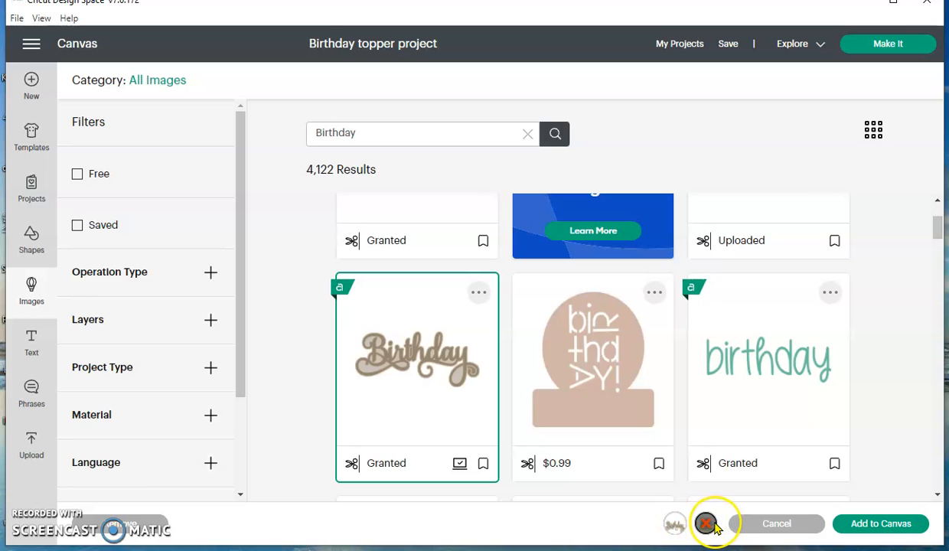
click(880, 525)
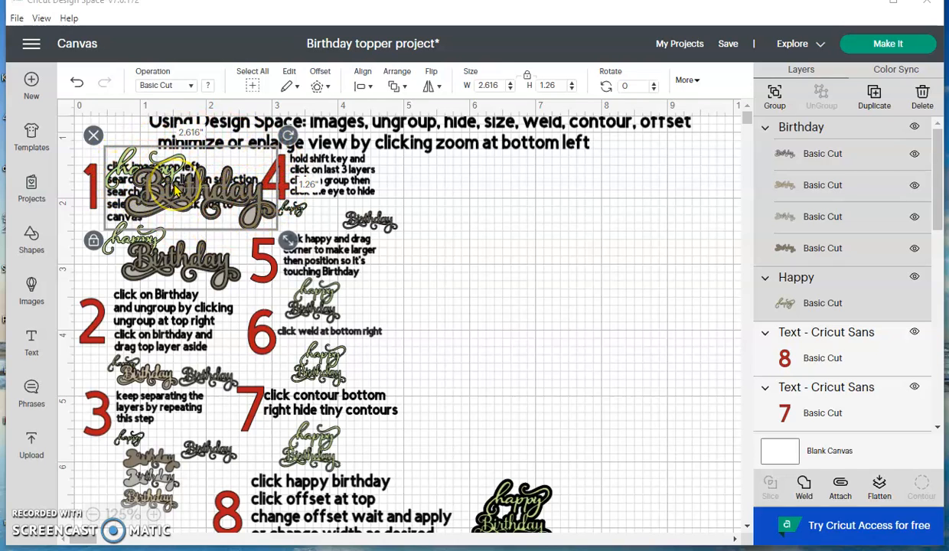
drag(176, 189, 526, 285)
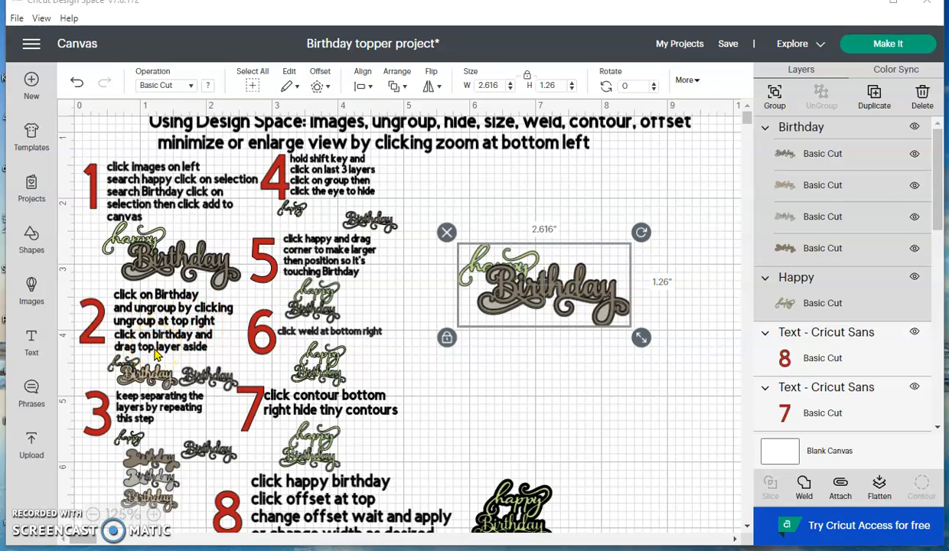
click(529, 207)
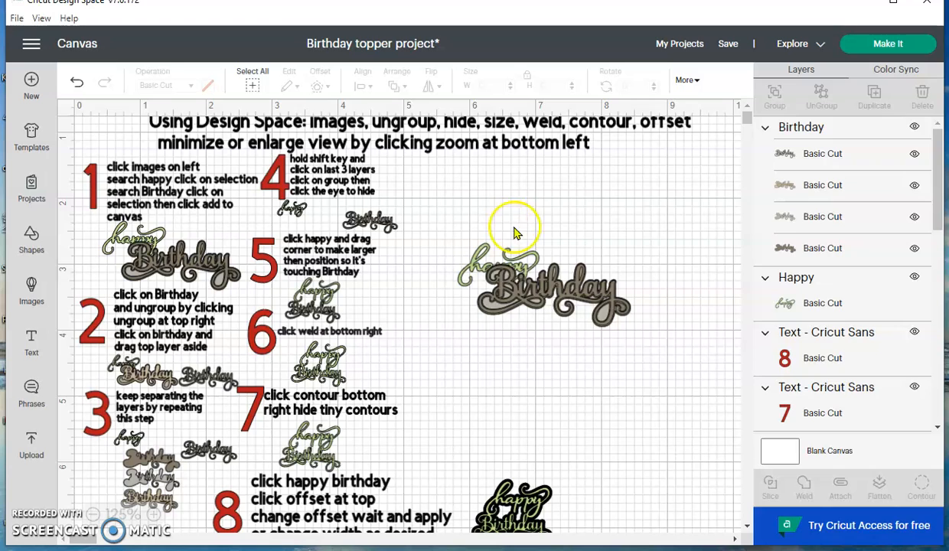
Ungroup the new Birthday image and move its top dark brown layer aside, below the rest of the stack
click(536, 285)
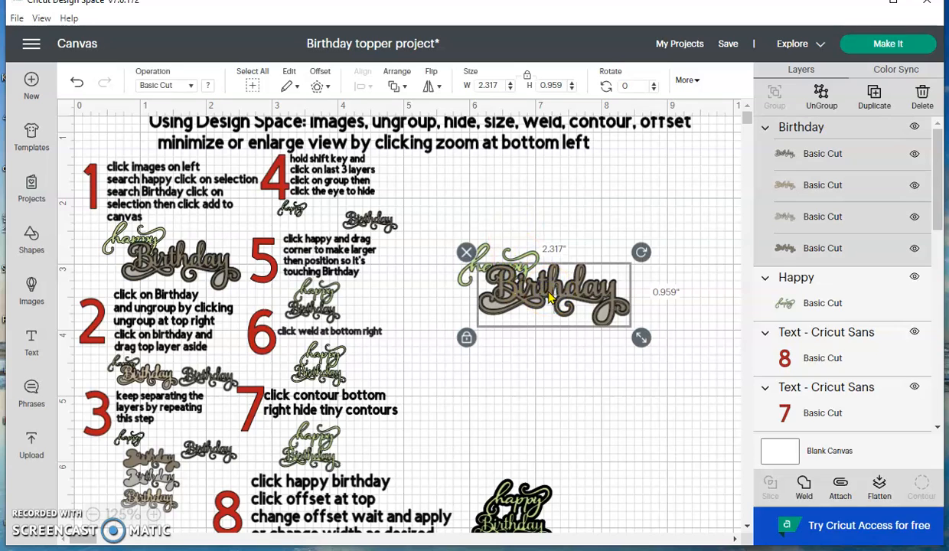
click(821, 92)
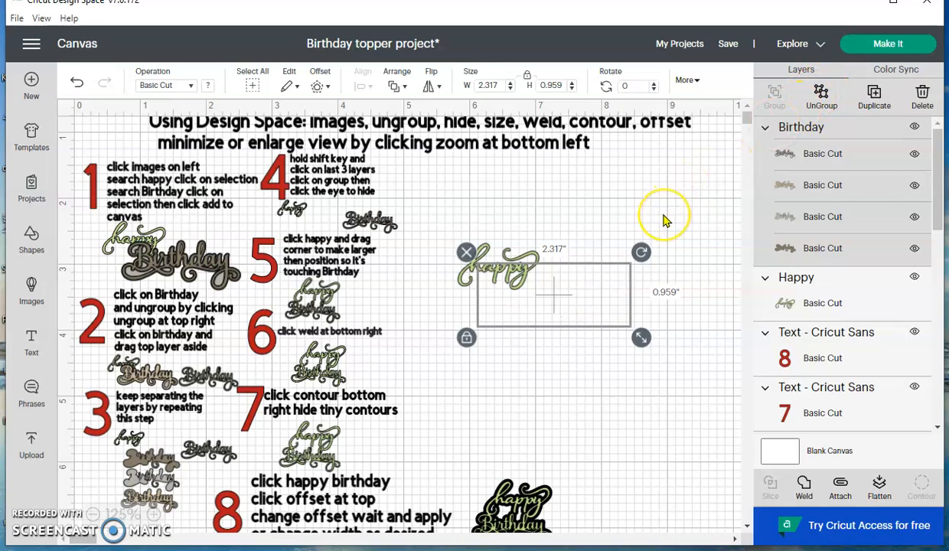
click(679, 310)
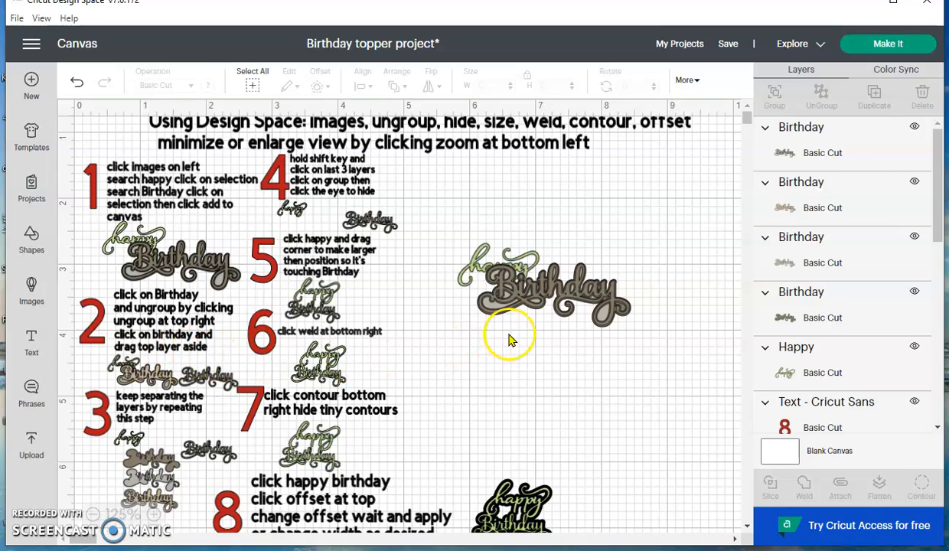
click(554, 289)
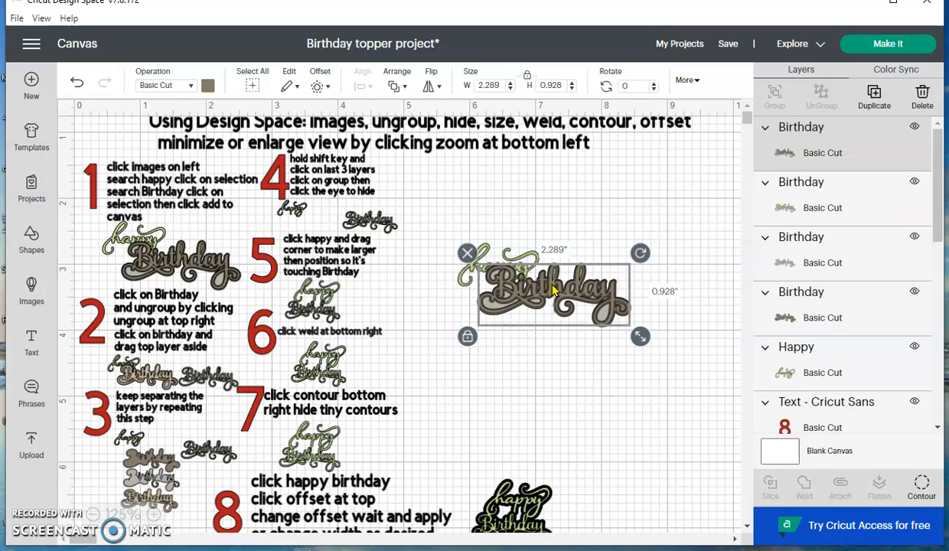
drag(553, 289, 557, 349)
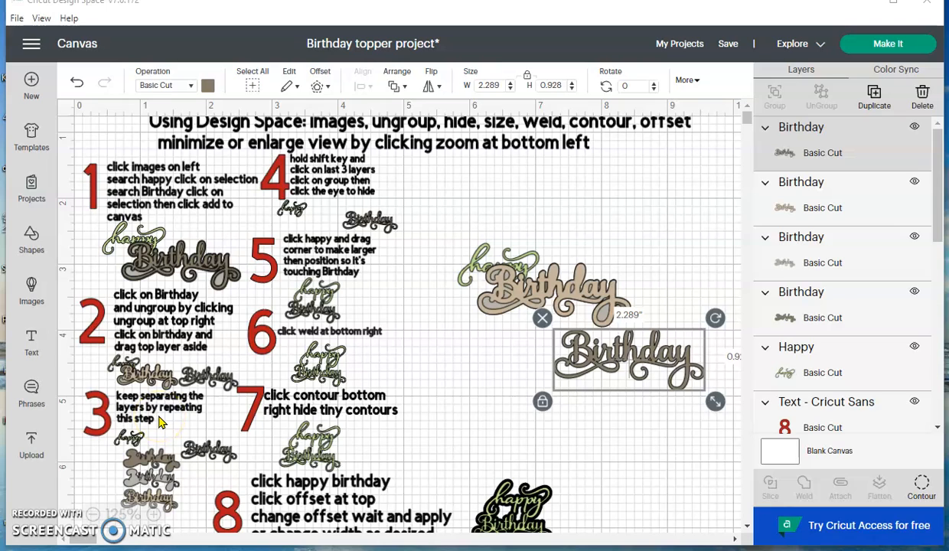
Separate the remaining tan, grey and solid brown Birthday layers by moving each one below the happy image
click(504, 297)
drag(503, 296, 446, 373)
drag(454, 400, 461, 408)
drag(492, 306, 438, 386)
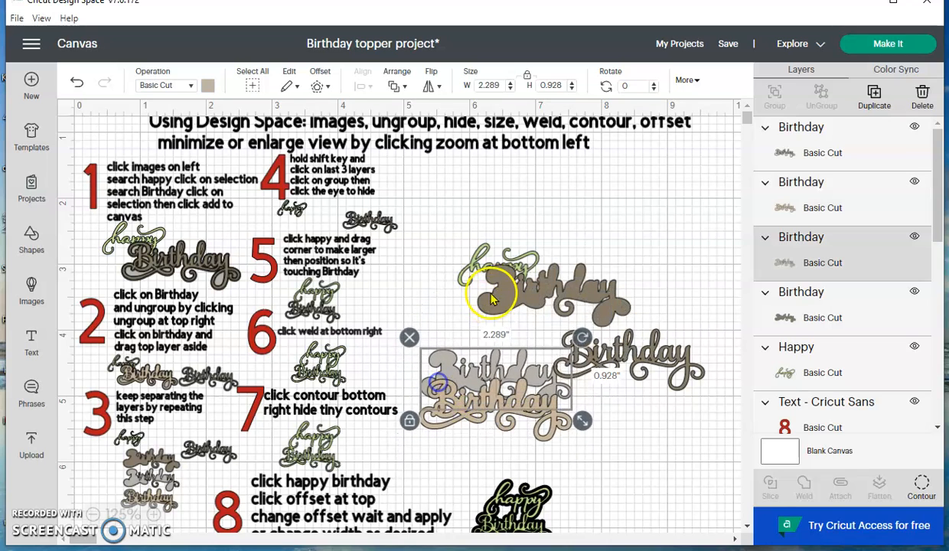
drag(490, 296, 431, 349)
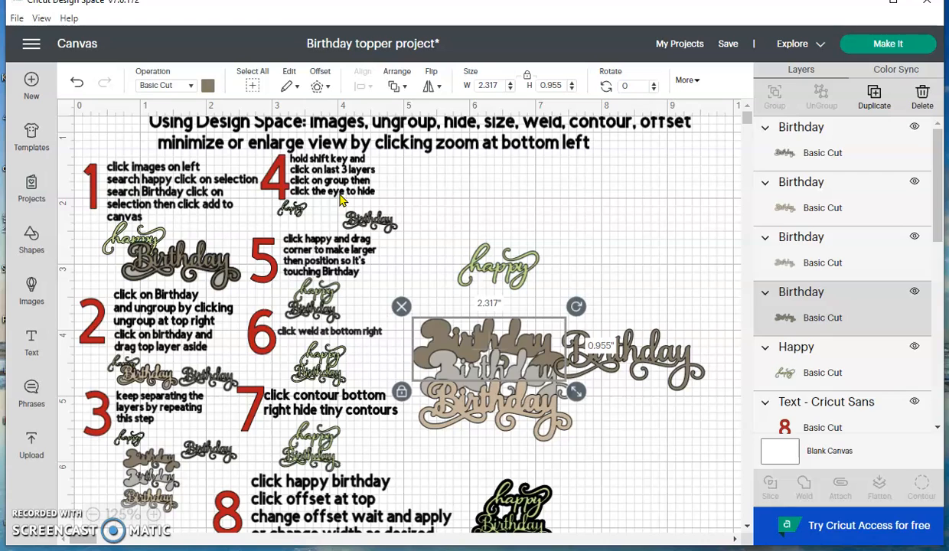
click(600, 242)
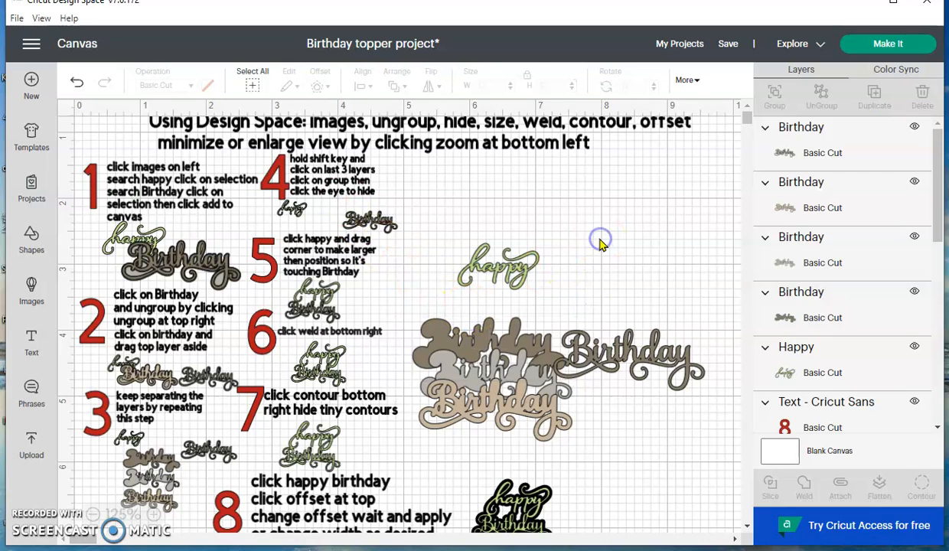
Move the detached dark brown Birthday outline slightly up and away from the other three Birthday layers
click(626, 357)
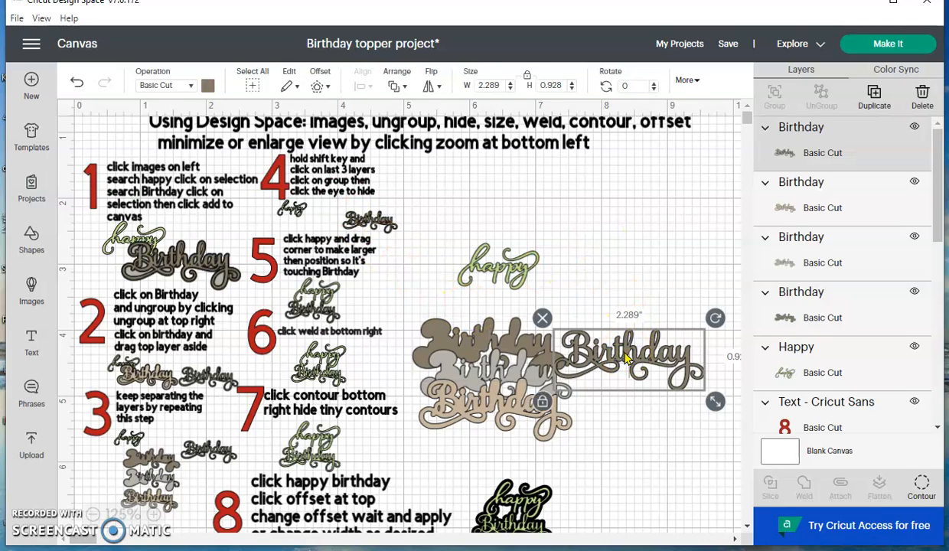
click(626, 357)
drag(626, 357, 645, 328)
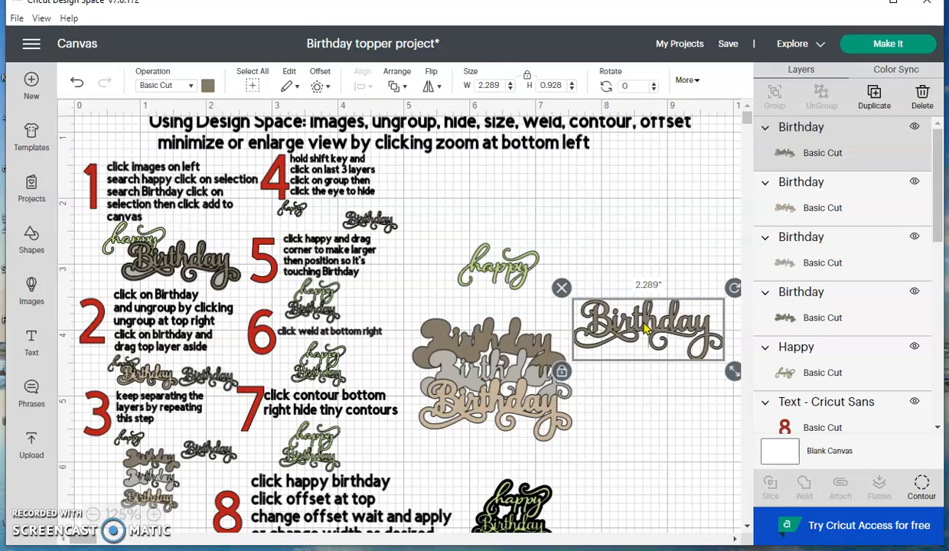
click(631, 410)
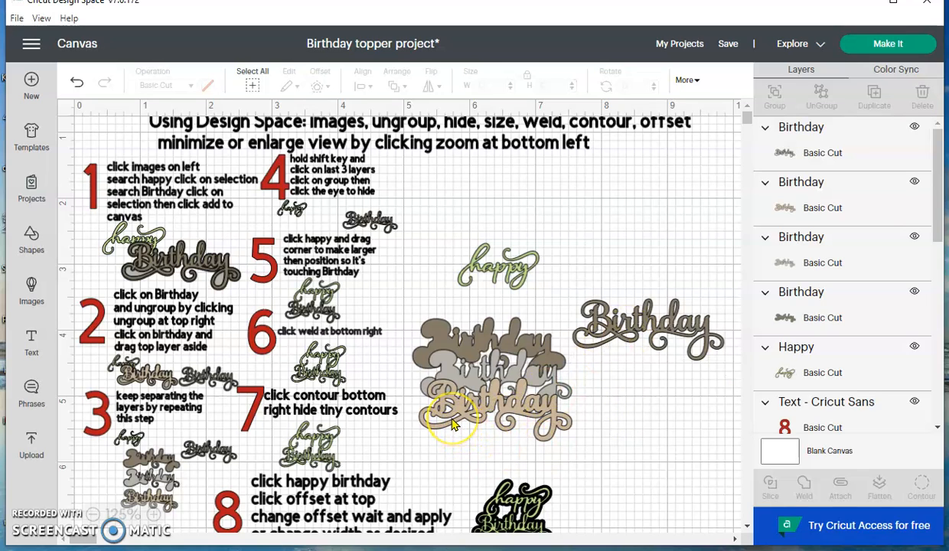
Group the tan, grey and solid brown Birthday layers and hide the group
click(439, 395)
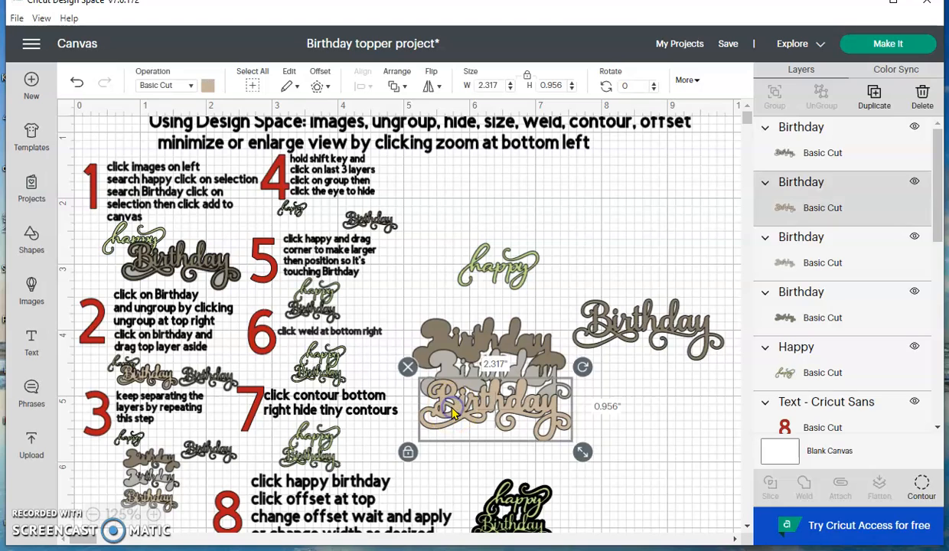
shift+click(450, 364)
shift+click(439, 331)
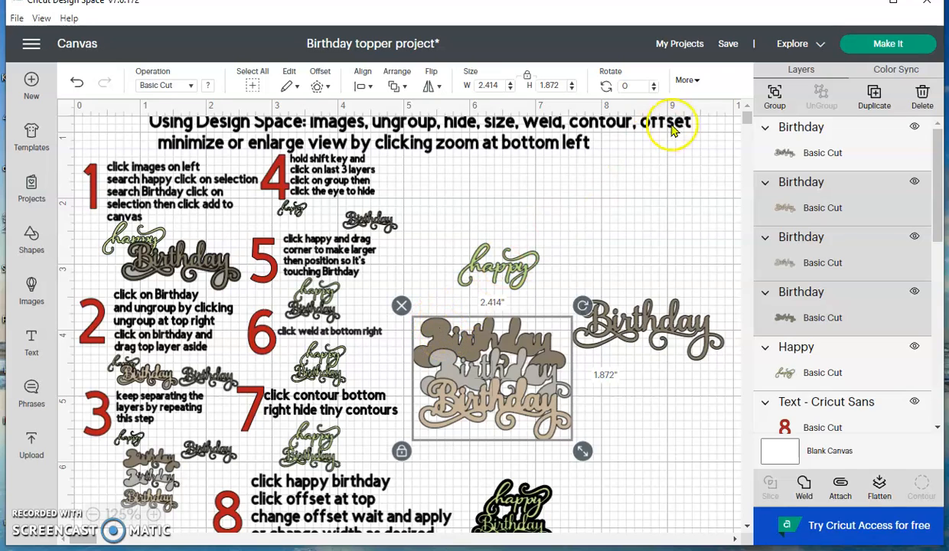
click(775, 94)
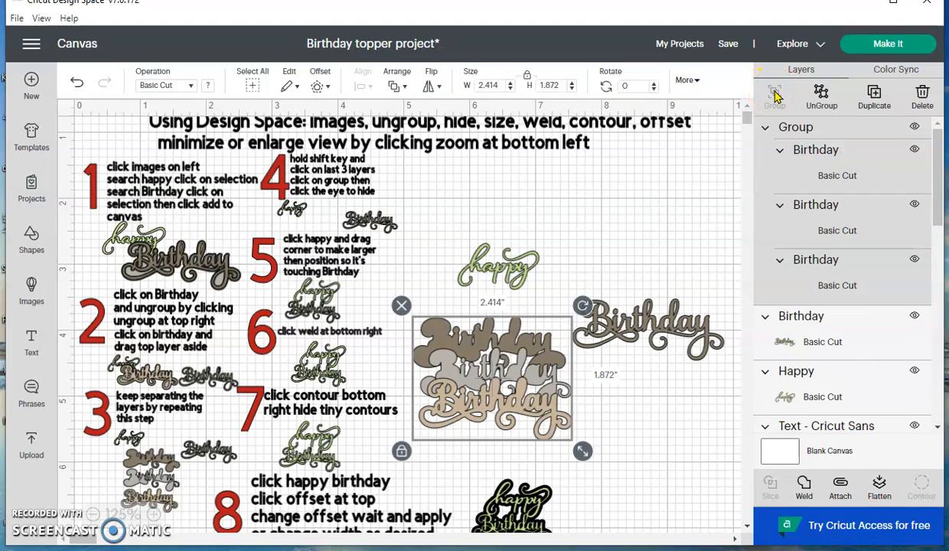
click(786, 130)
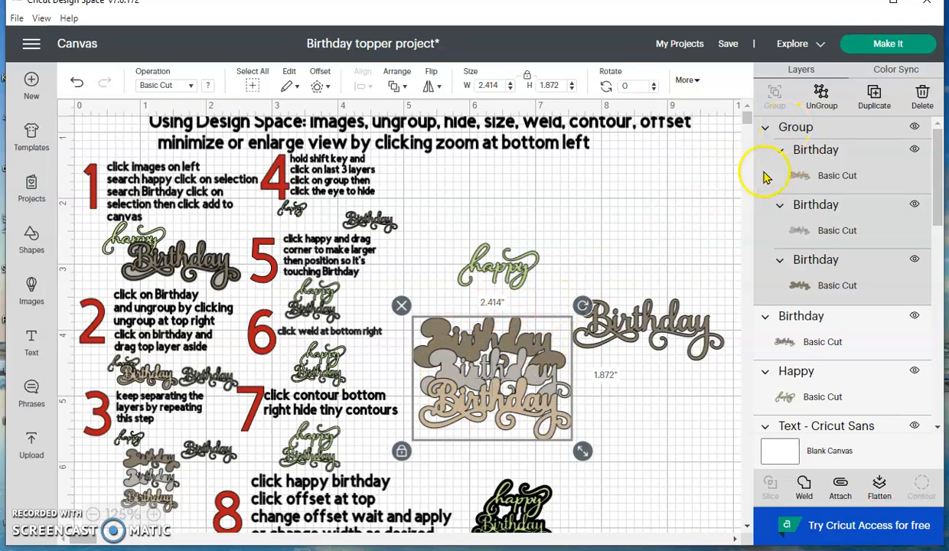
click(916, 127)
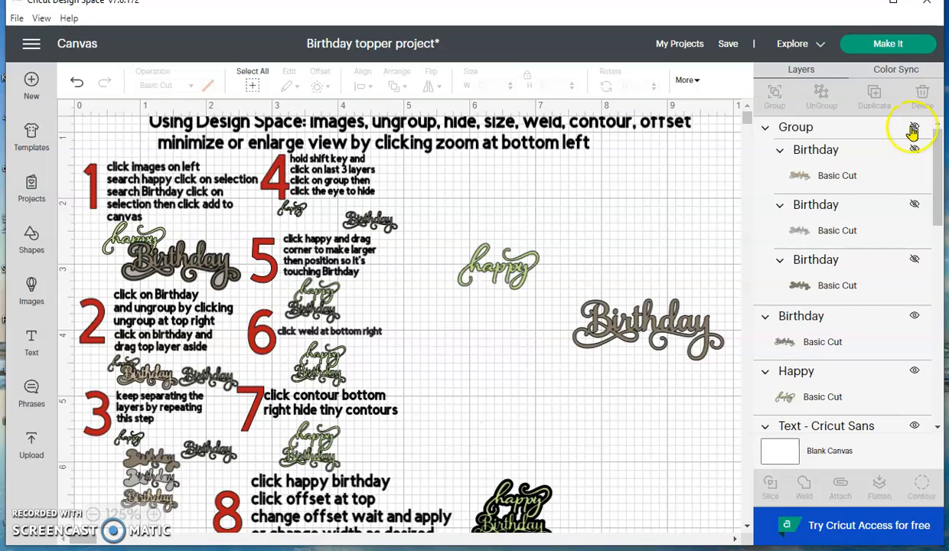
Move the dark Birthday outline beneath the happy image and enlarge happy to about 1.52 in wide
click(642, 335)
drag(641, 335, 507, 339)
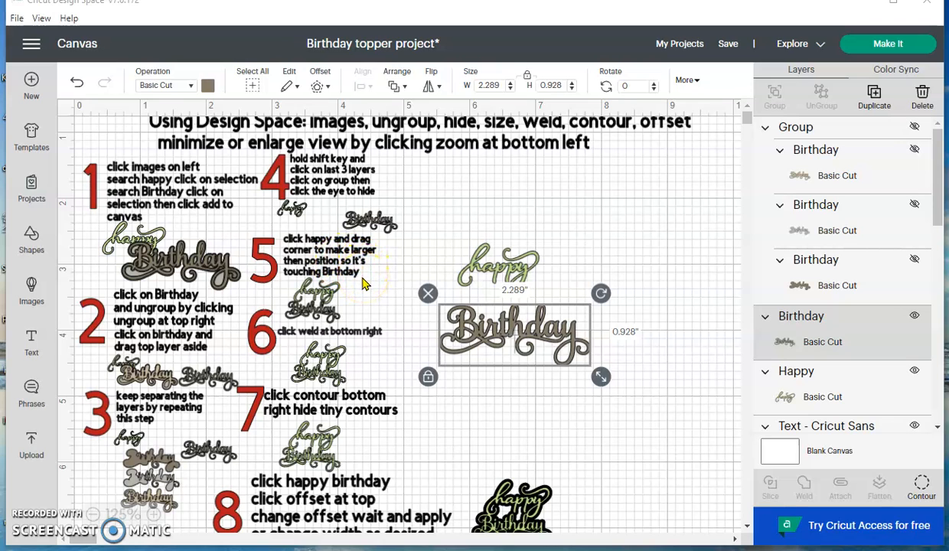
click(498, 268)
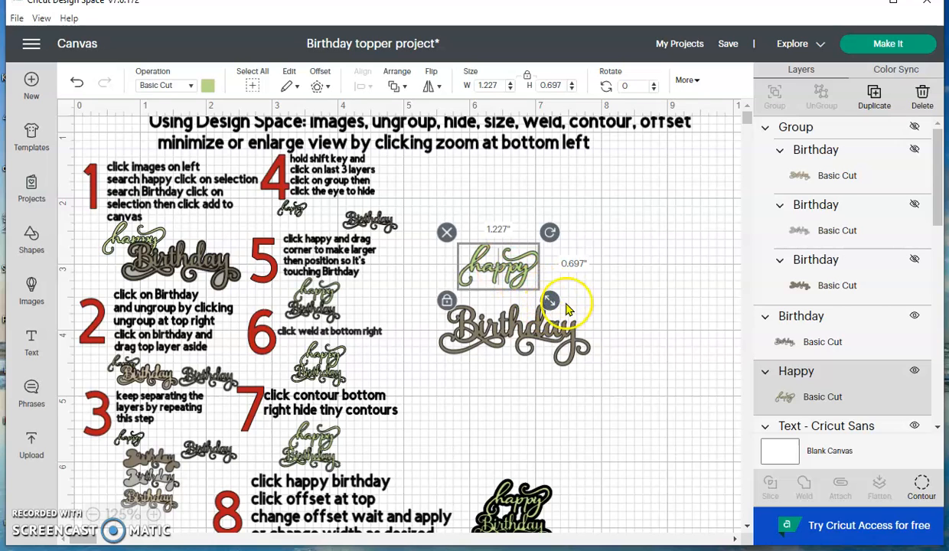
drag(551, 302, 565, 312)
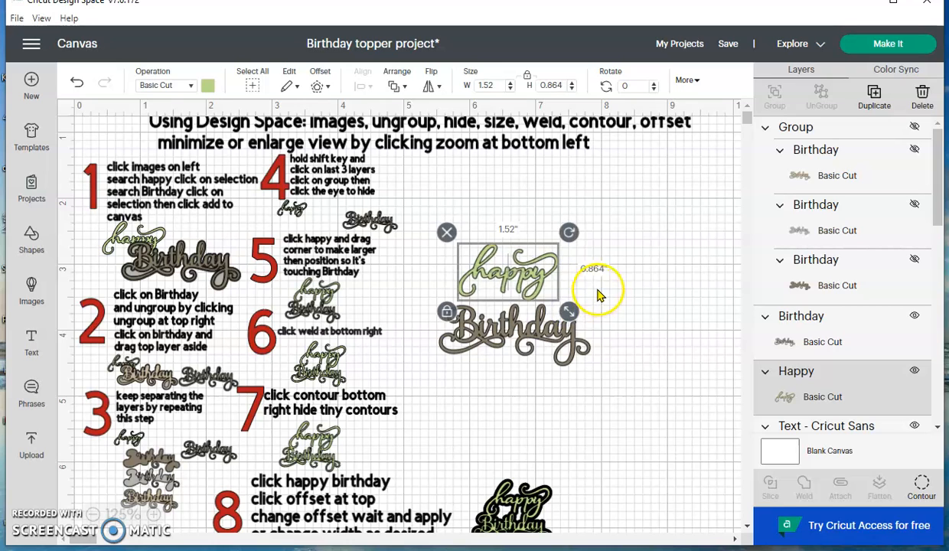
Position the happy image so its lower strokes touch the Birthday lettering
drag(541, 276, 545, 284)
click(612, 312)
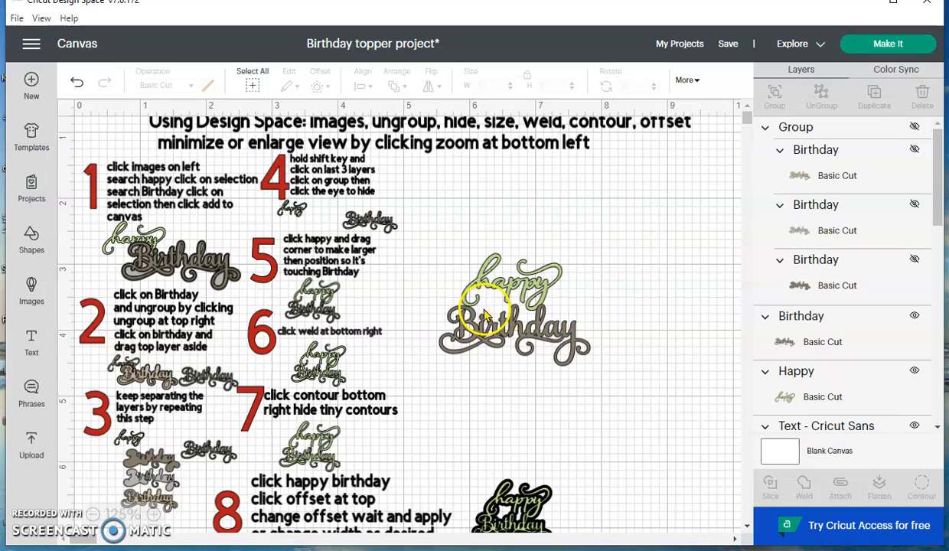
click(532, 284)
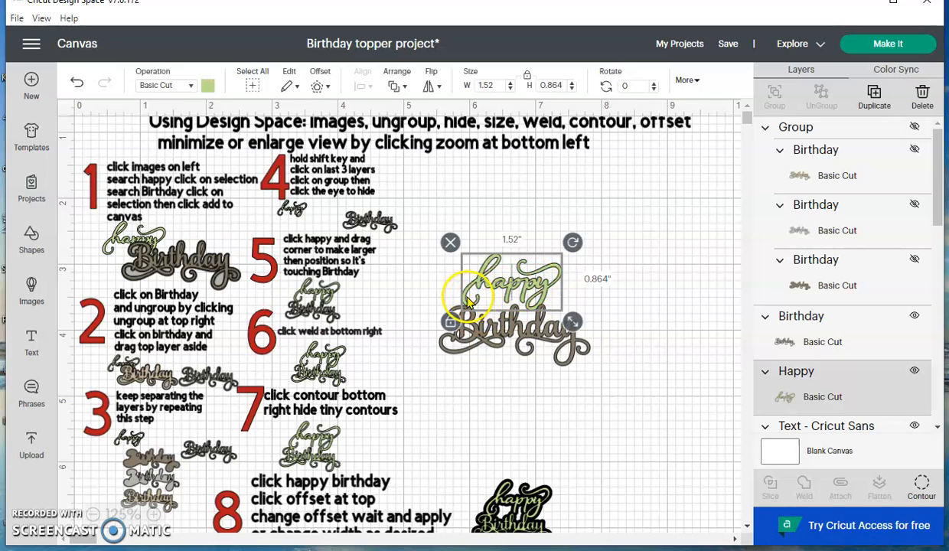
drag(490, 283, 489, 282)
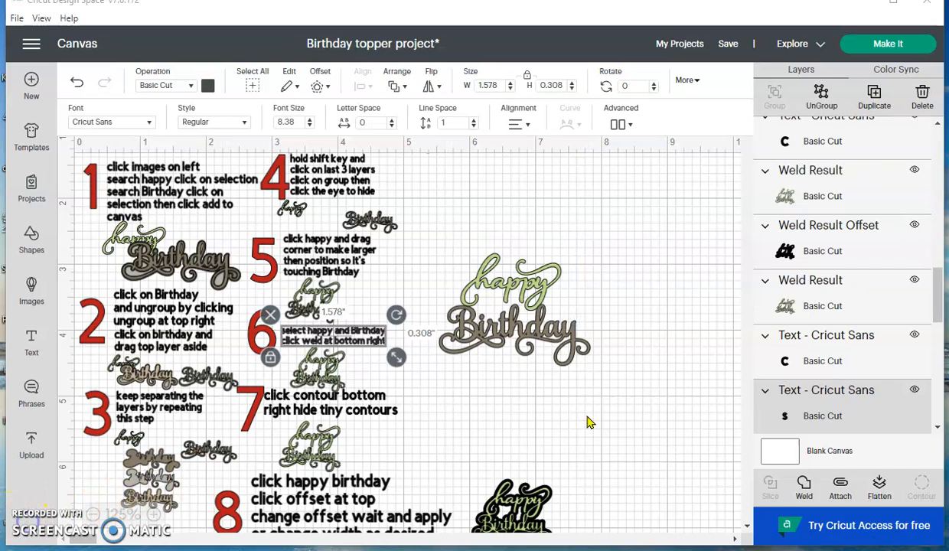
Weld the happy and Birthday images into one shape
click(501, 284)
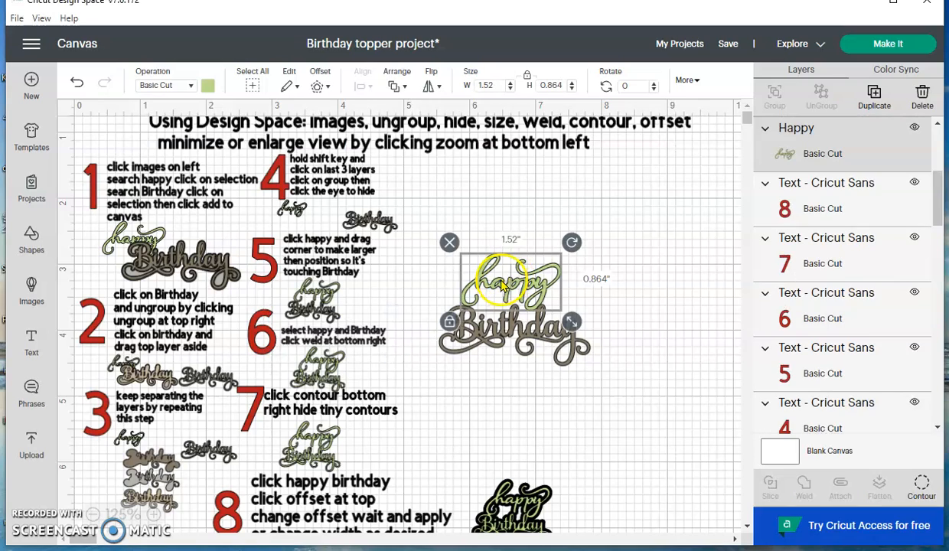
shift+click(505, 334)
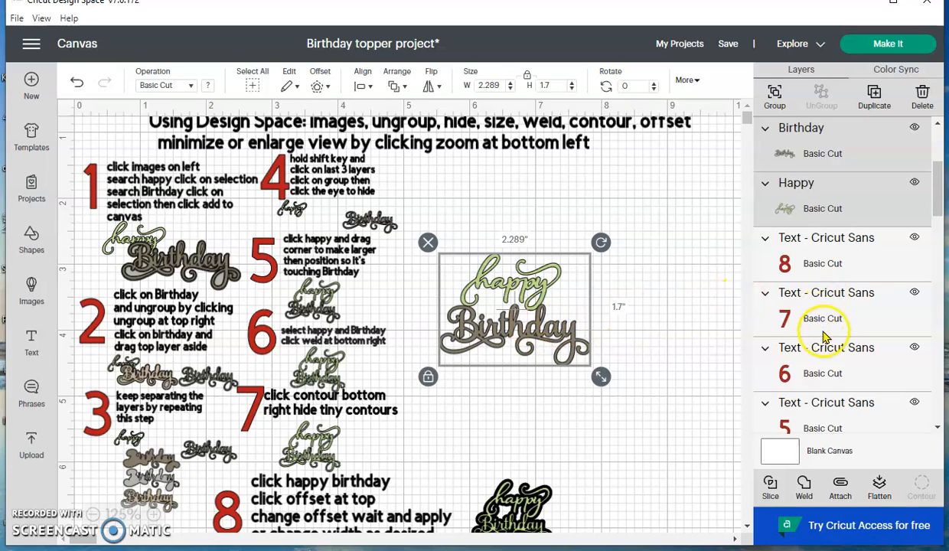
click(804, 488)
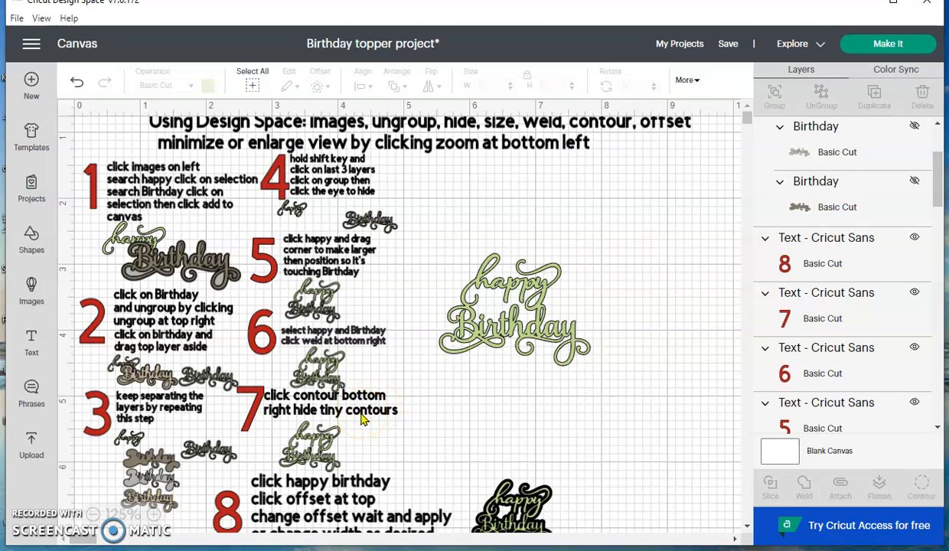
Hide the tiny contours along the base of the Birthday lettering in the welded shape
click(518, 286)
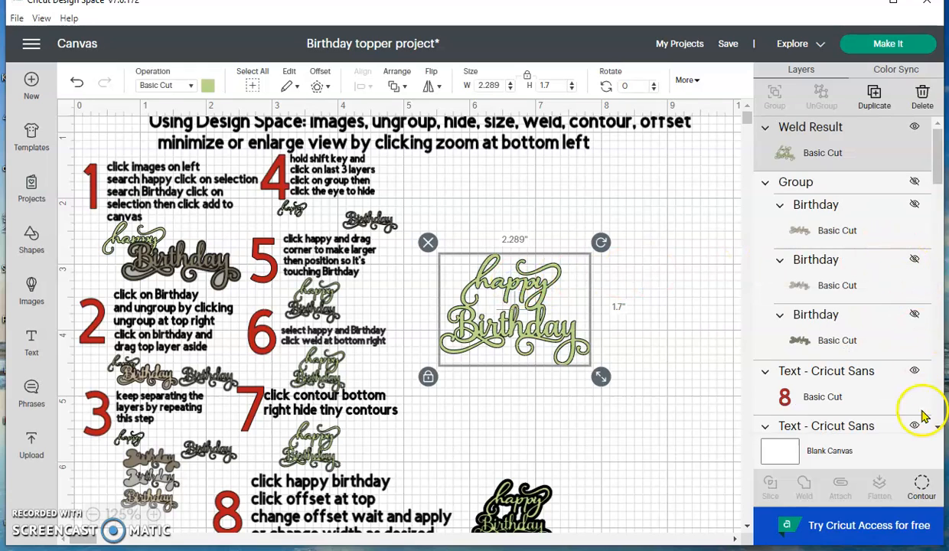
click(922, 487)
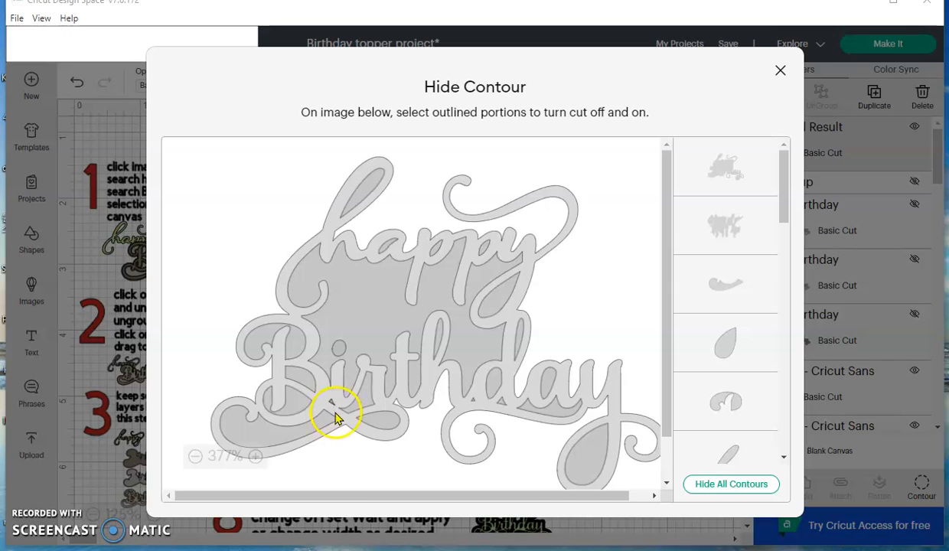
click(331, 404)
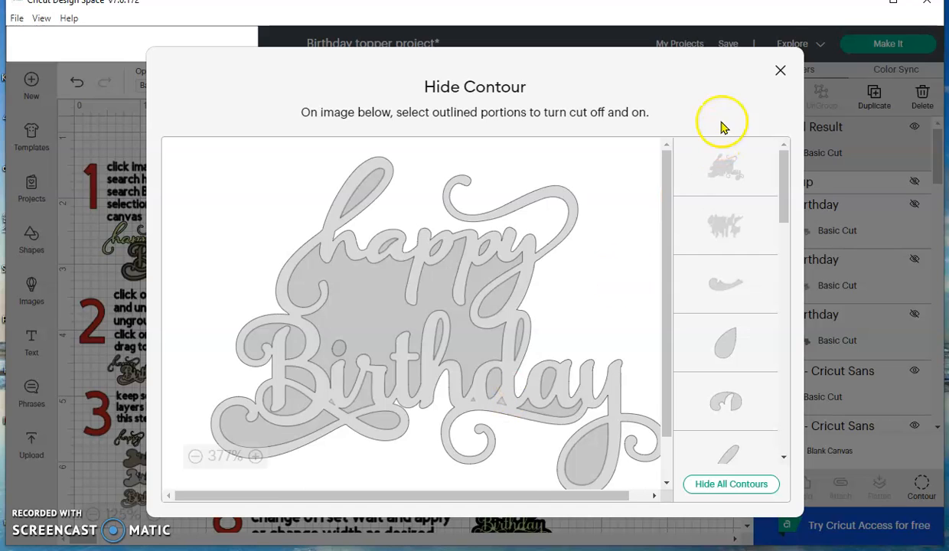
click(781, 70)
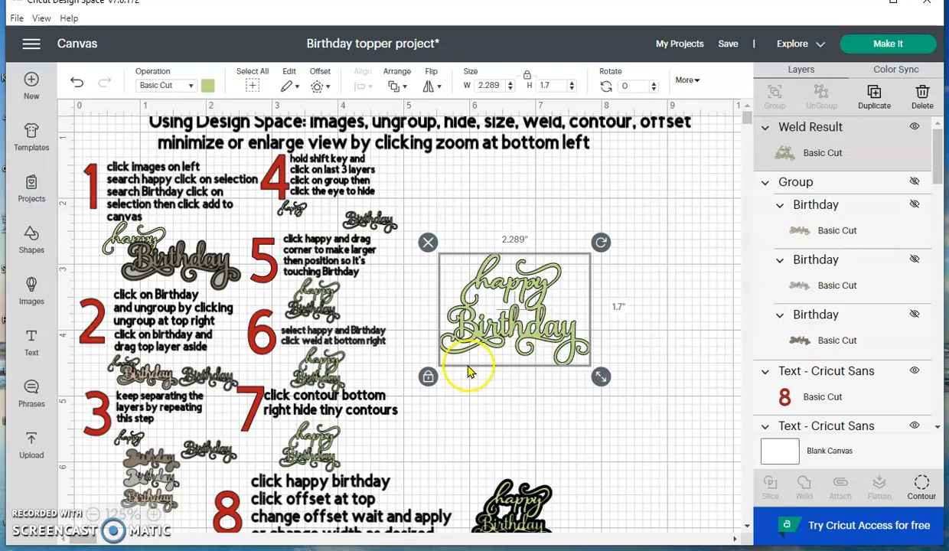
Enlarge the welded happy Birthday shape to about 4.1 in wide and shift it up beside the instructions
click(33, 516)
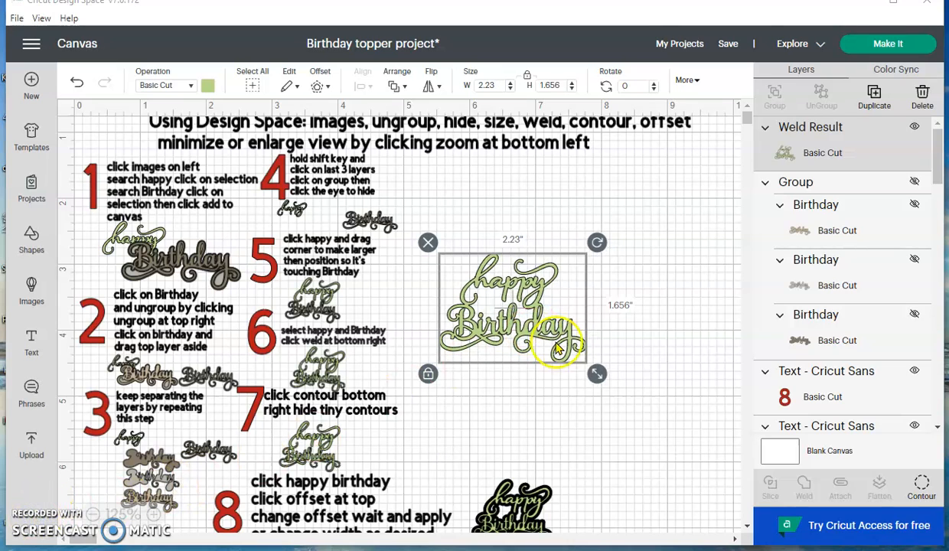
drag(598, 373, 660, 468)
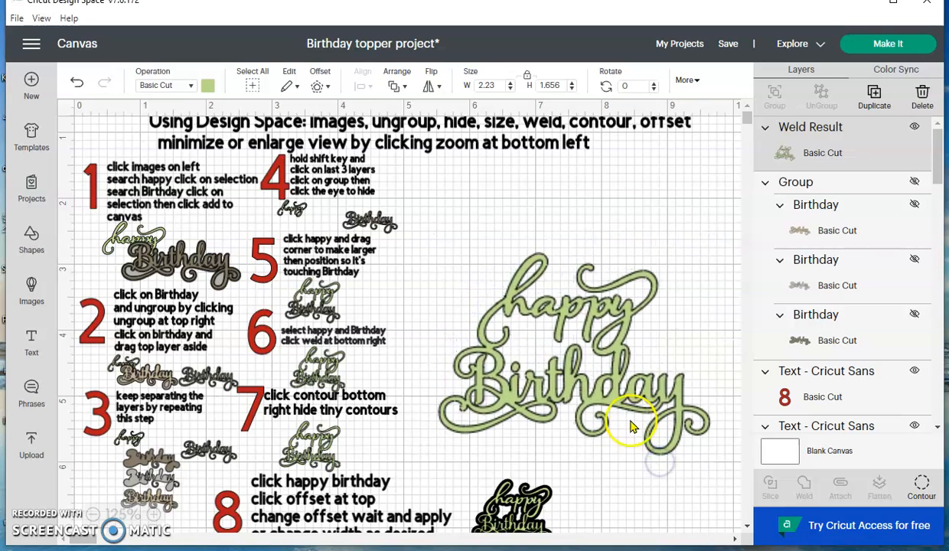
drag(613, 395, 579, 356)
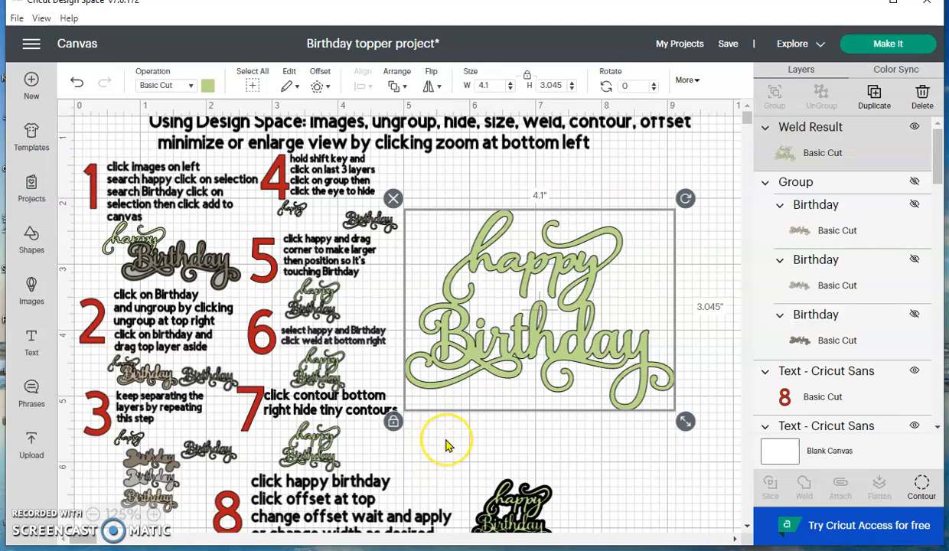
Start an offset around the welded happy Birthday shape and reduce its distance to 0.090 in
scroll(448, 446, down, 2)
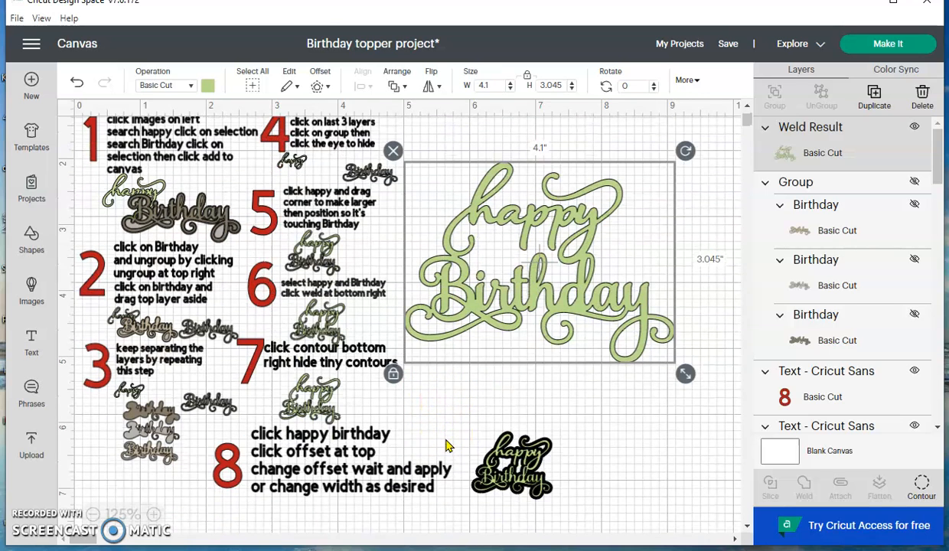
click(272, 443)
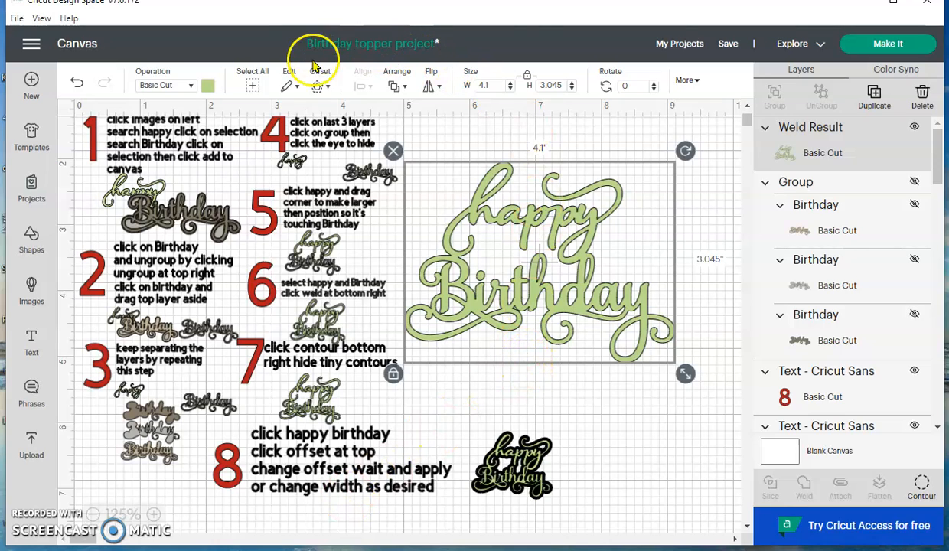
click(318, 87)
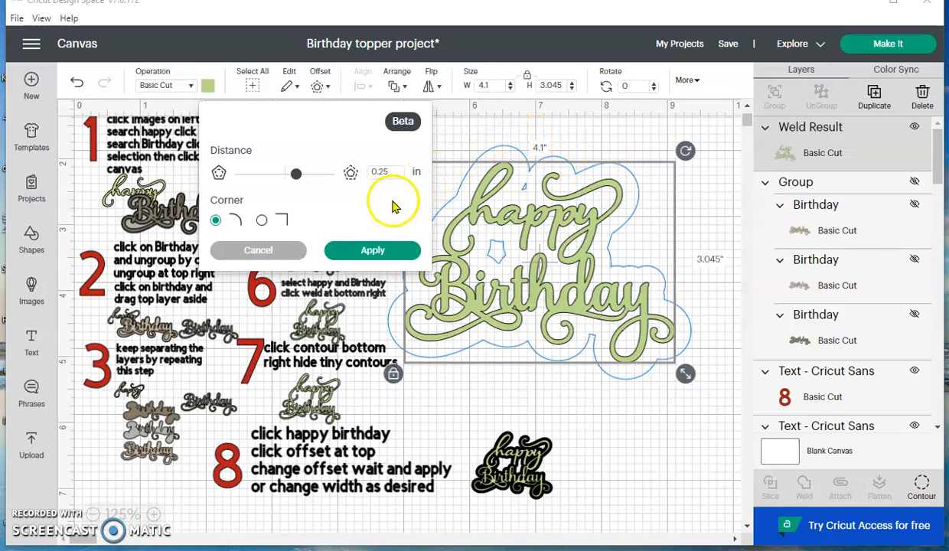
click(296, 178)
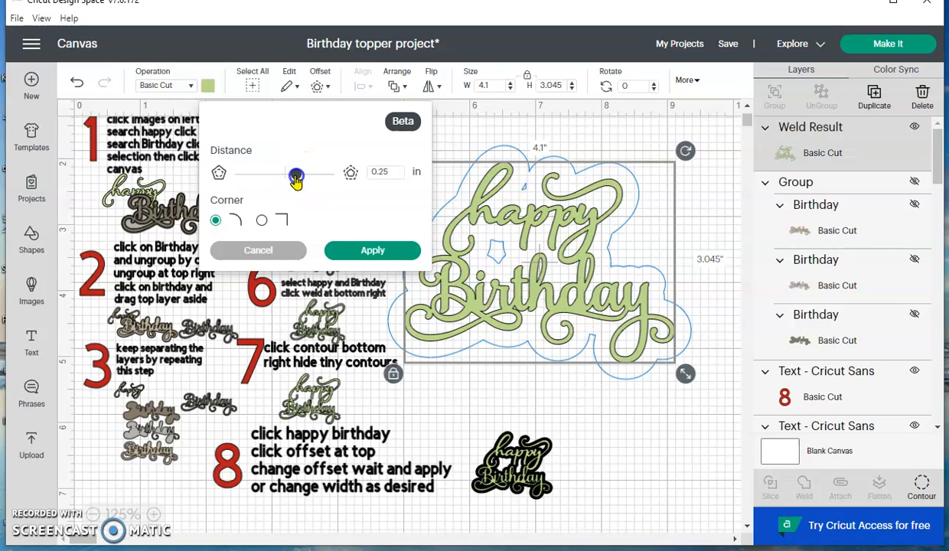
drag(296, 180, 294, 180)
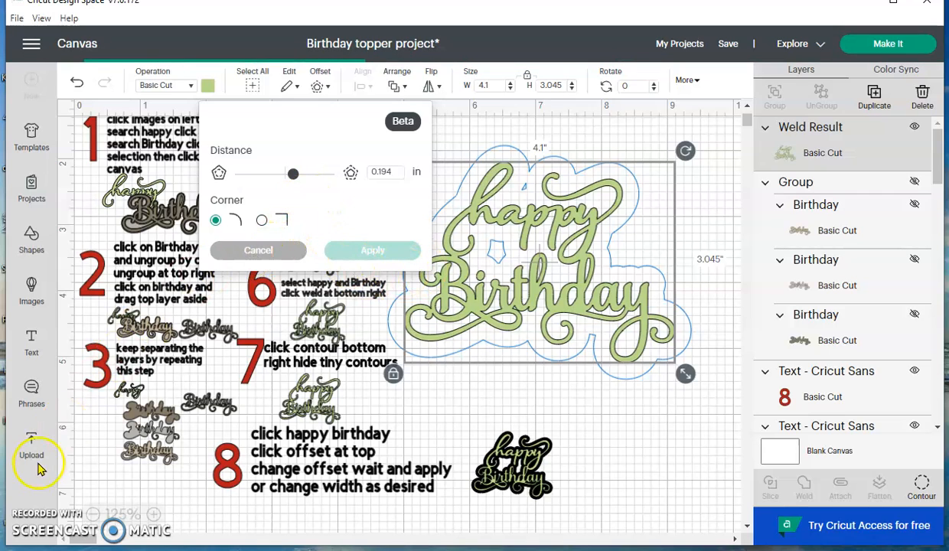
drag(290, 181, 290, 180)
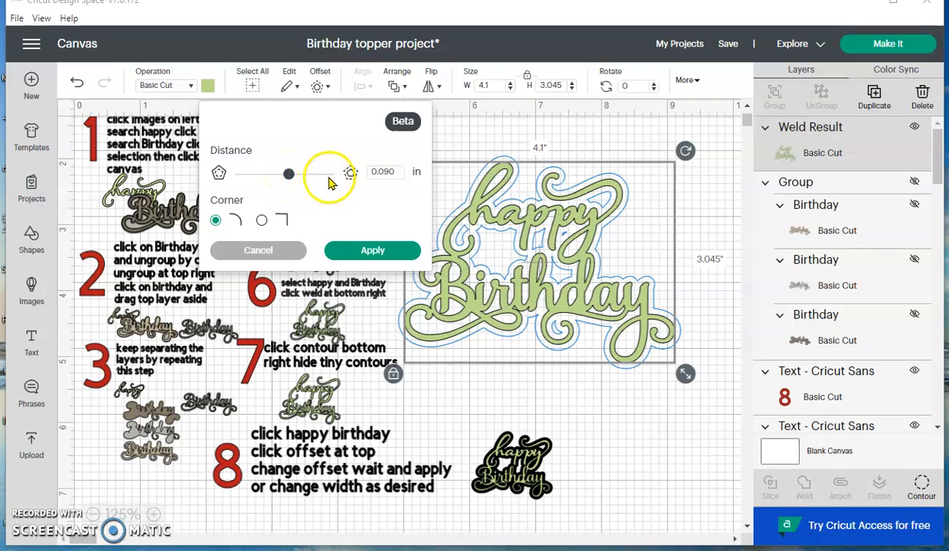
Try offset distances of .010 in and .95 in around the welded shape
click(398, 171)
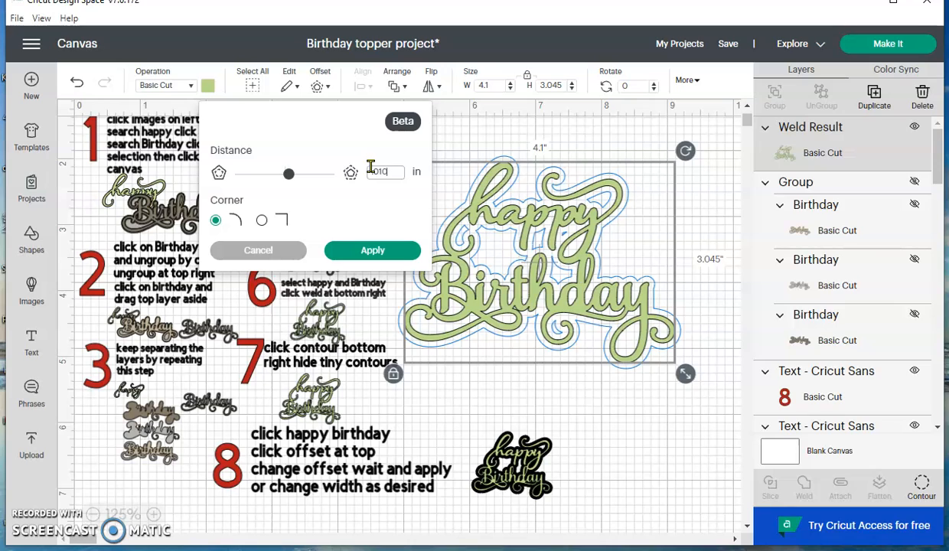
key(Return)
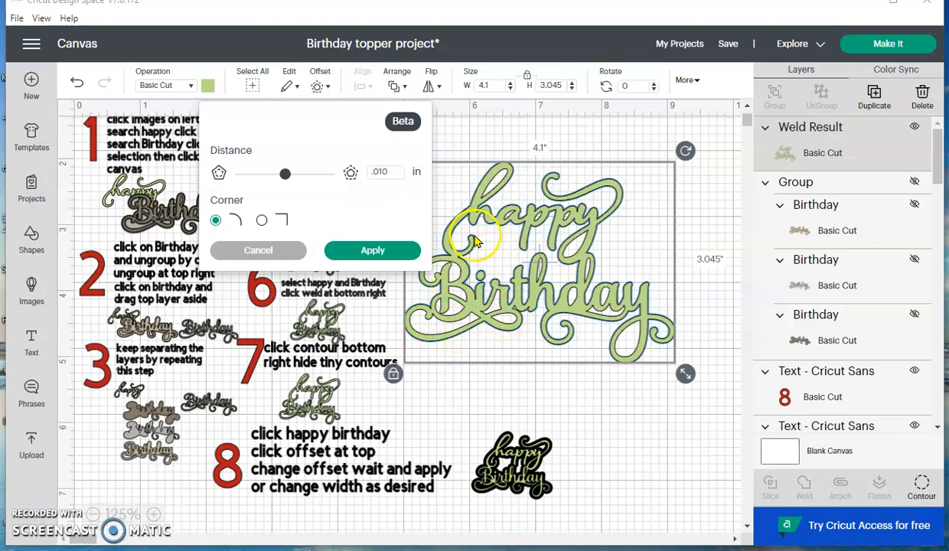
click(385, 167)
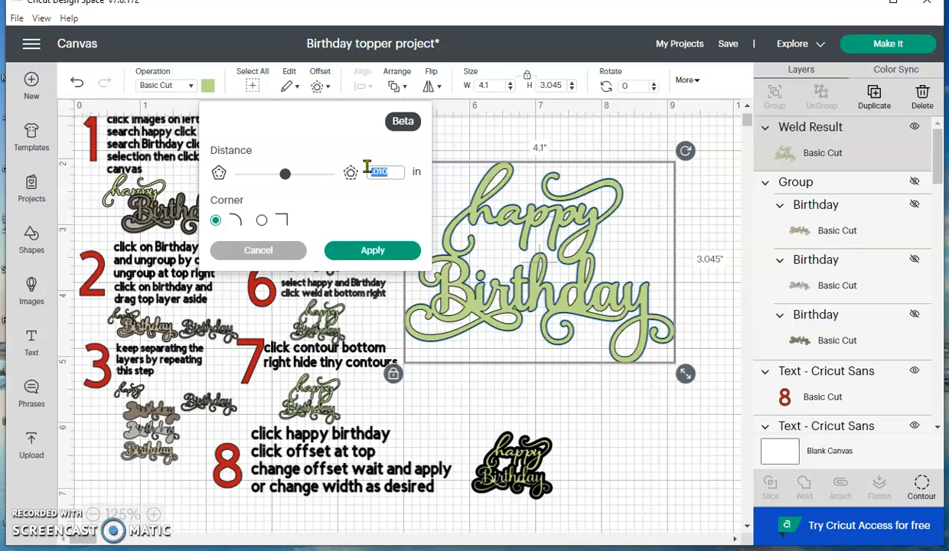
text(.95)
key(Return)
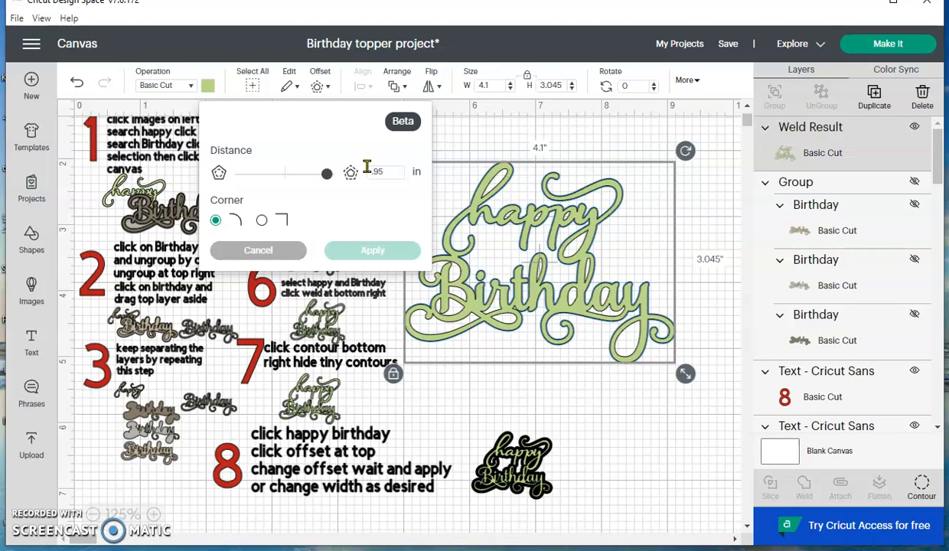
Set the offset distance to .095 in and apply the offset to the welded shape
click(377, 169)
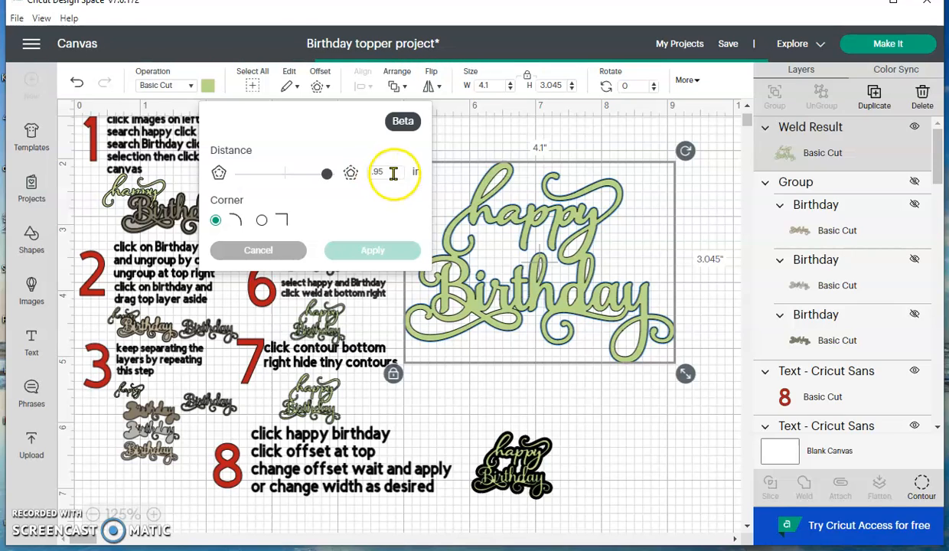
drag(389, 171, 370, 172)
text(.095)
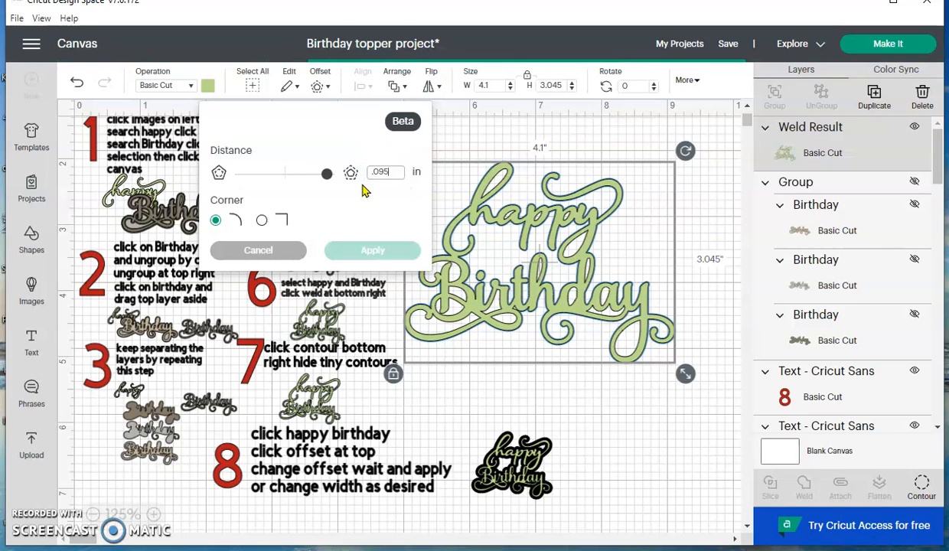
key(Return)
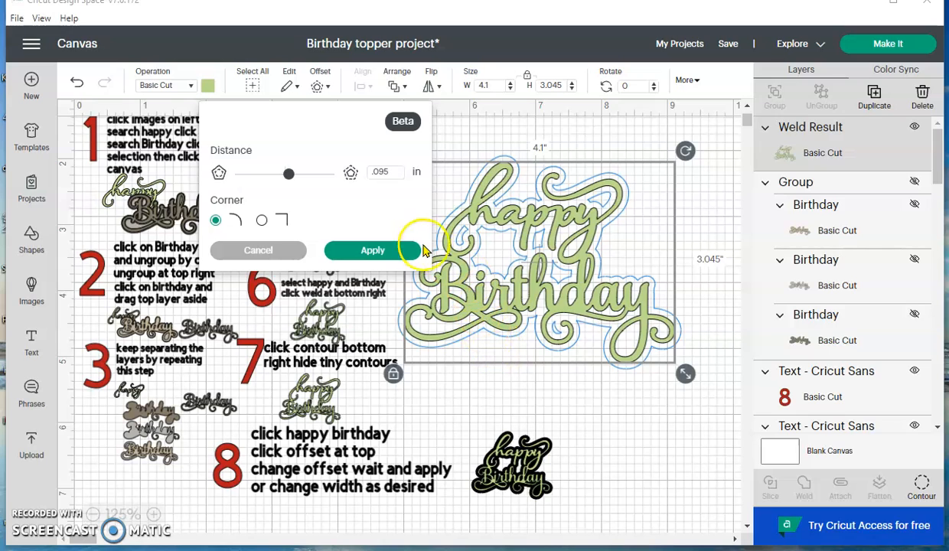
click(365, 254)
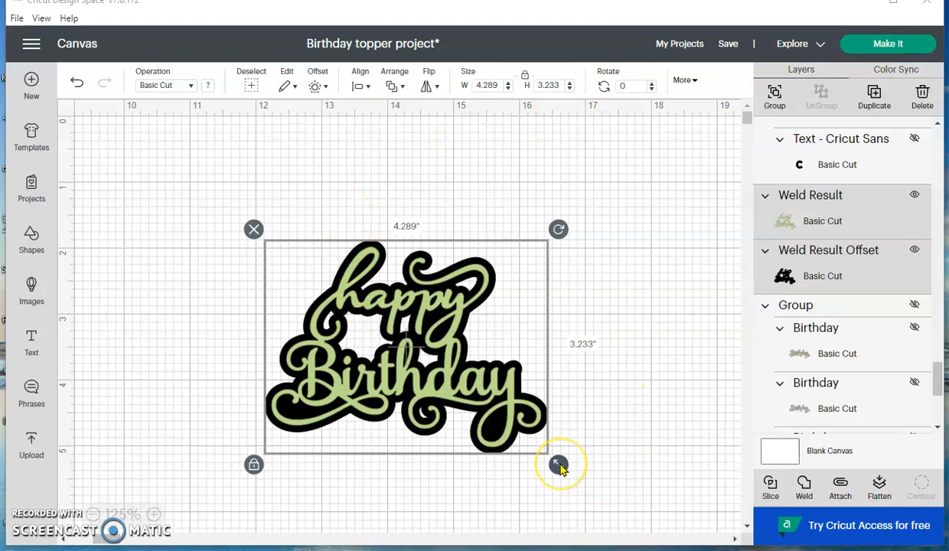
Scale the happy Birthday shape and its black offset together, ending at about 4.09 in wide
drag(560, 468, 409, 355)
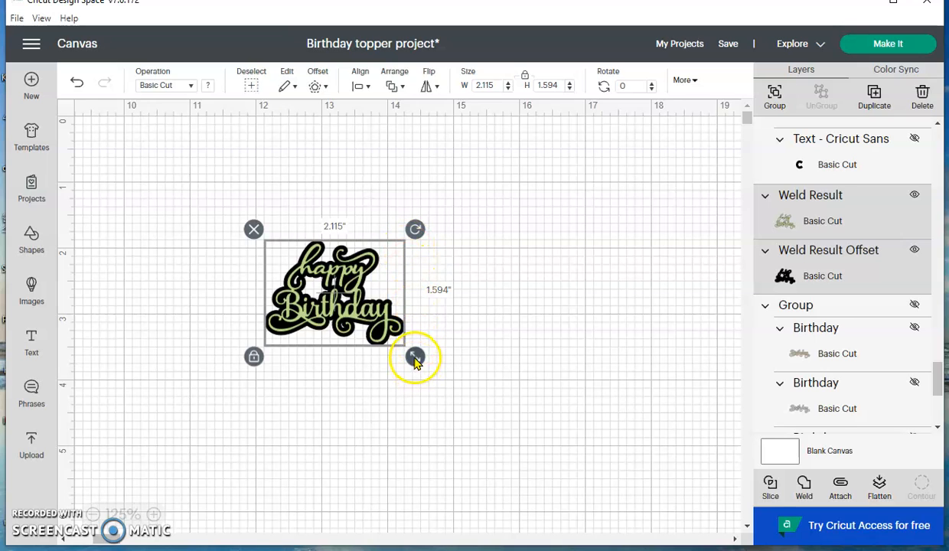
drag(417, 359, 500, 456)
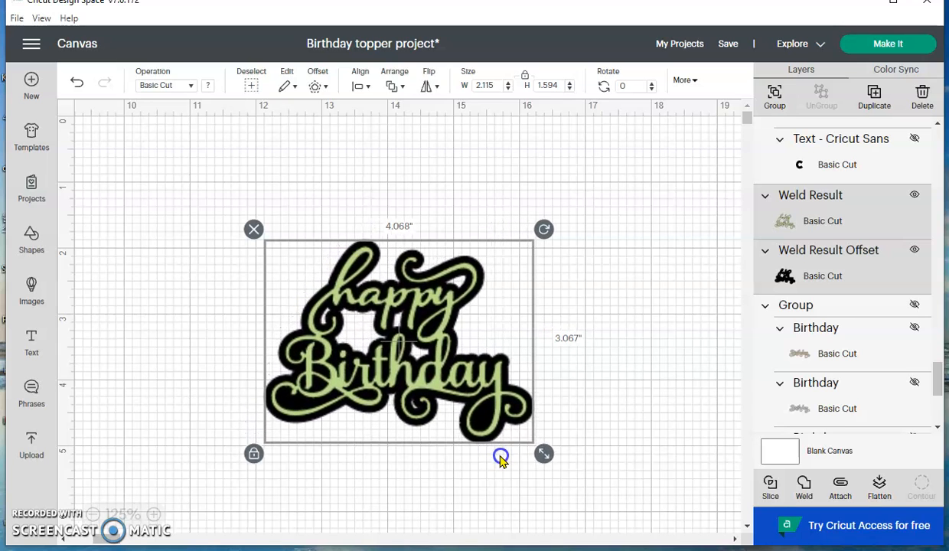
click(515, 404)
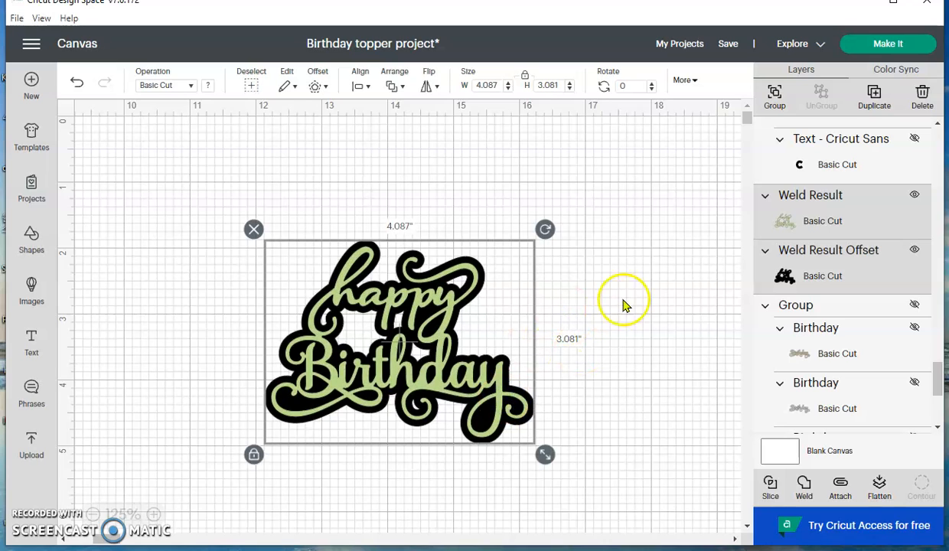
Send the project to mat preparation and set the black offset mat's material size to 8.3 in x 11.7 in (A4)
click(884, 45)
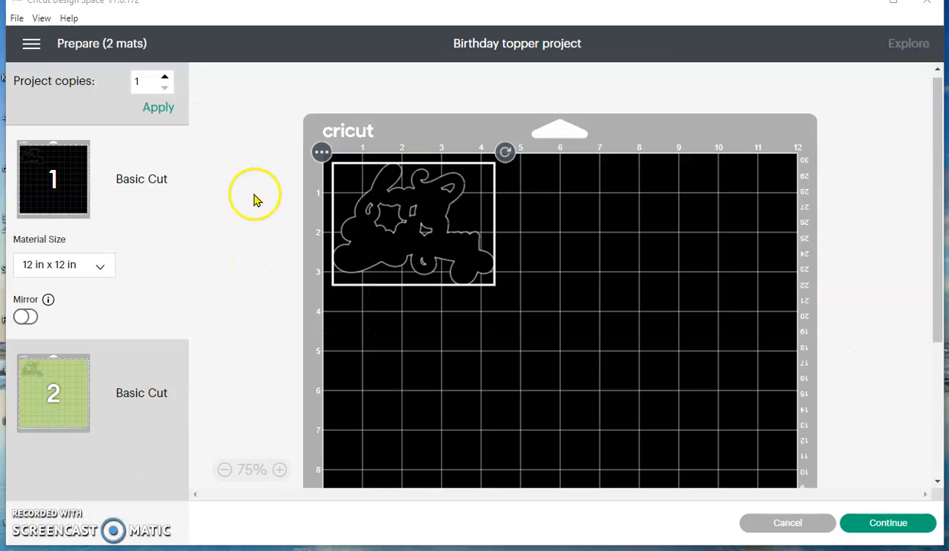
click(99, 269)
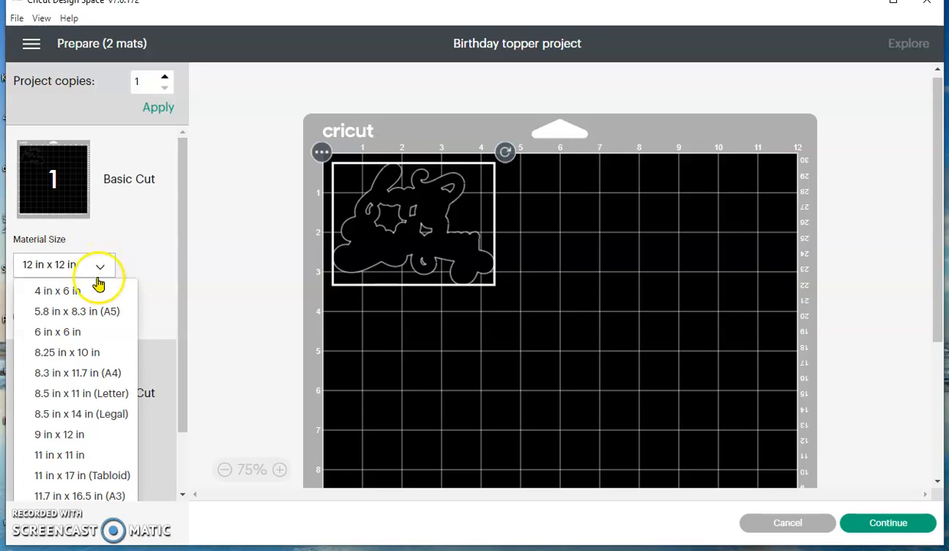
click(90, 375)
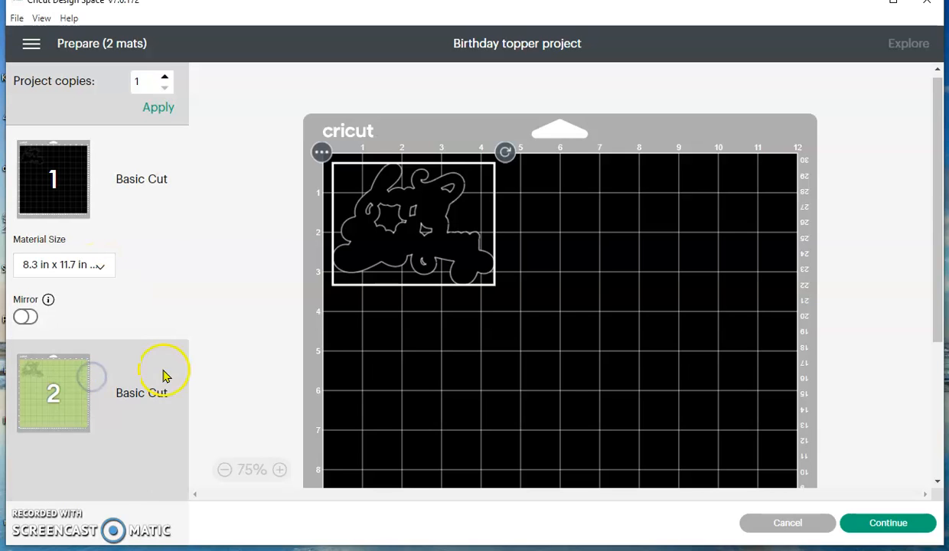
Set the green happy Birthday mat's material size to 8.3 in x 11.7 in (A4) and continue to the machine connection stage
click(49, 392)
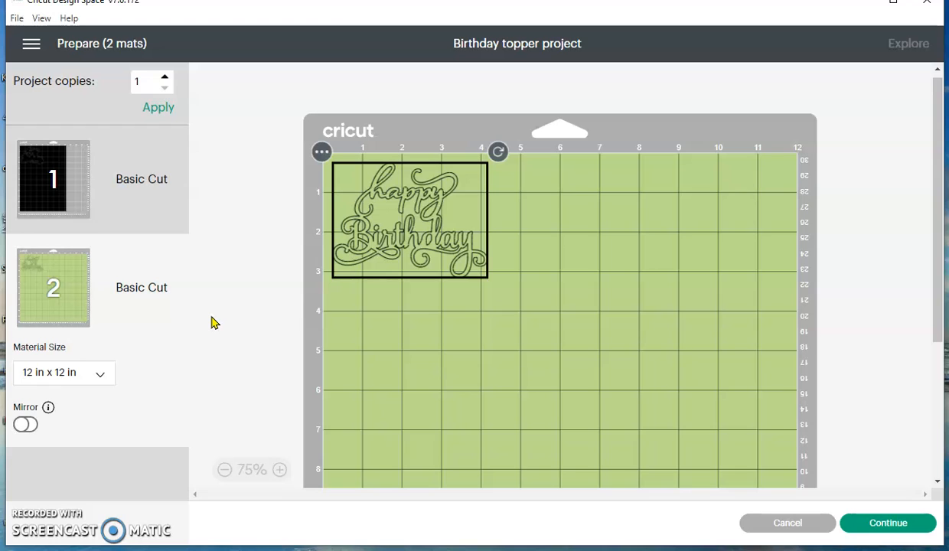
click(101, 373)
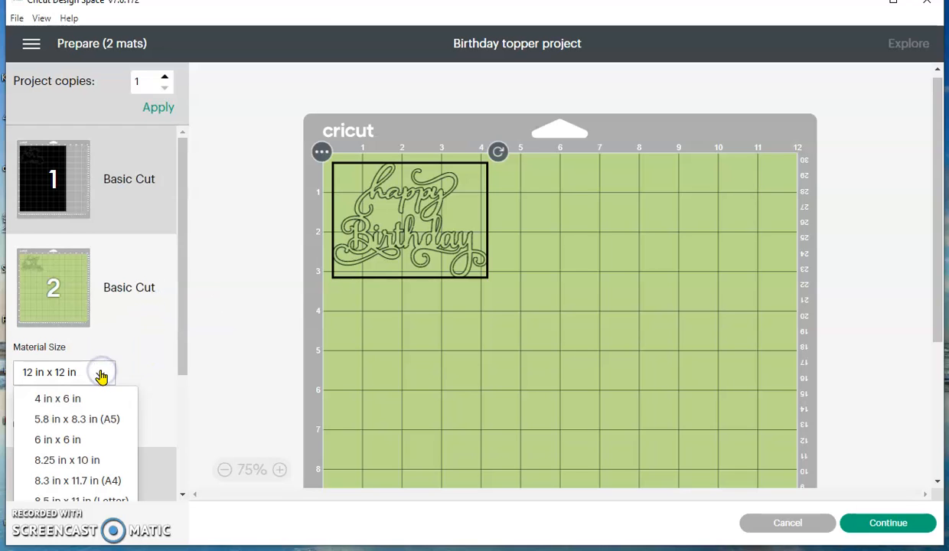
click(100, 480)
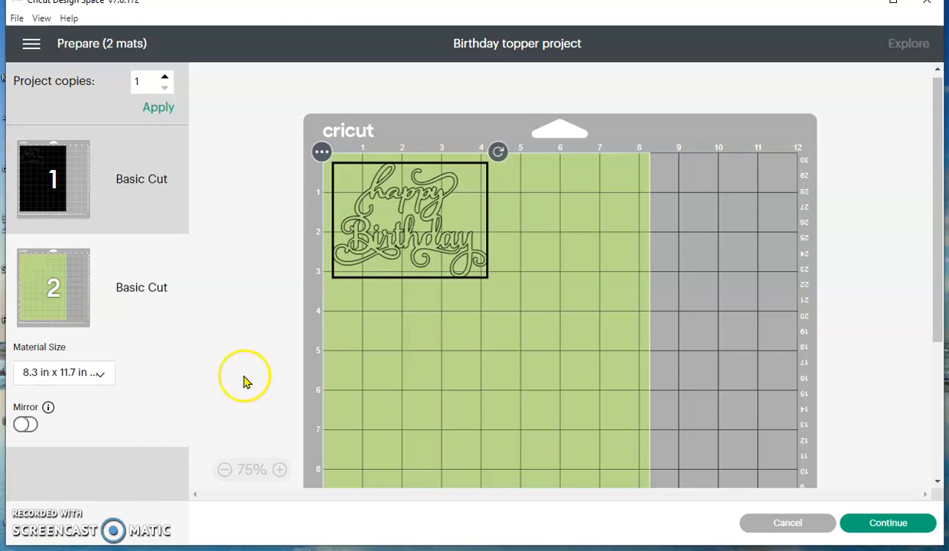
click(888, 524)
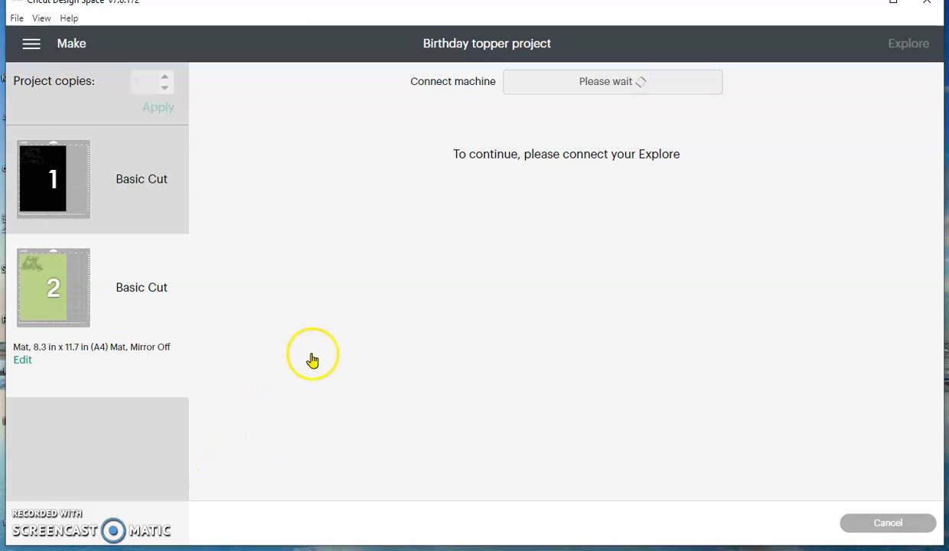